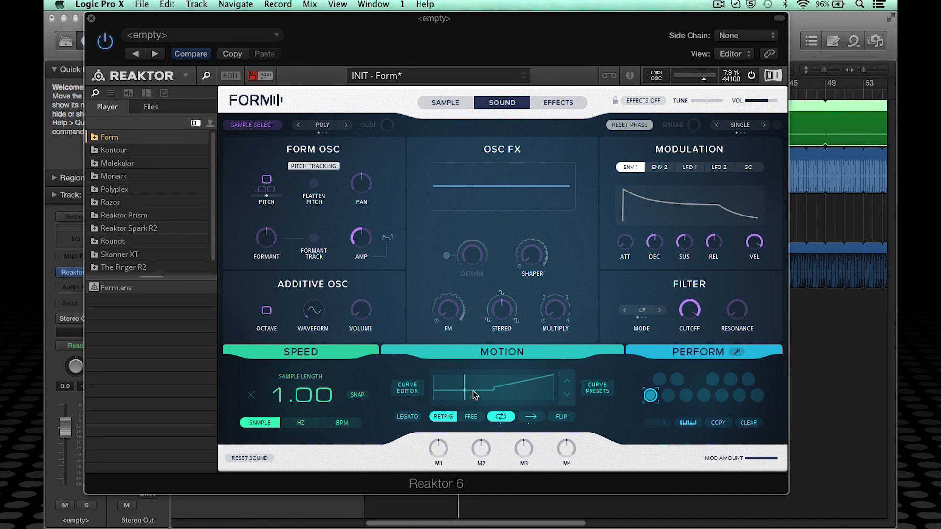
Load the full Form Assembly Machines.wav sample from the Form Samples folder into the synth
{"action": "left_click", "coordinate": [103, 138]}
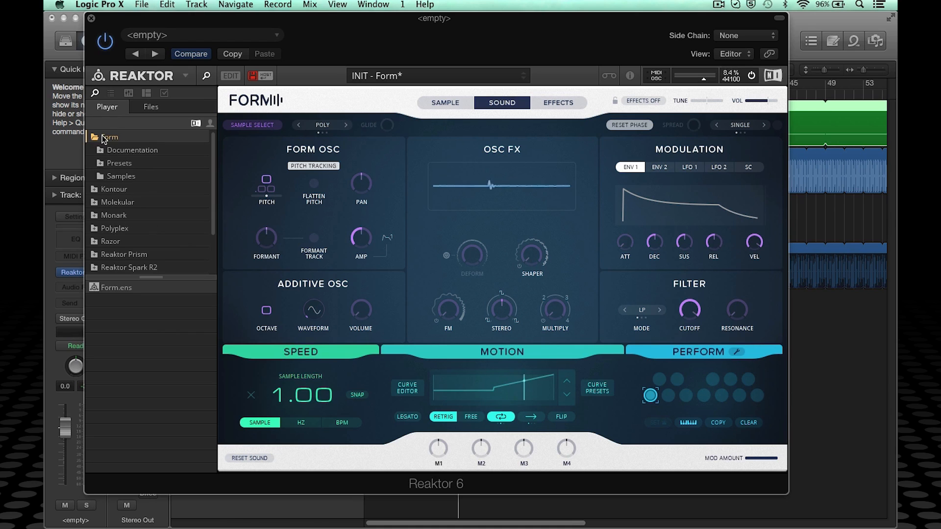
{"action": "left_click", "coordinate": [121, 177]}
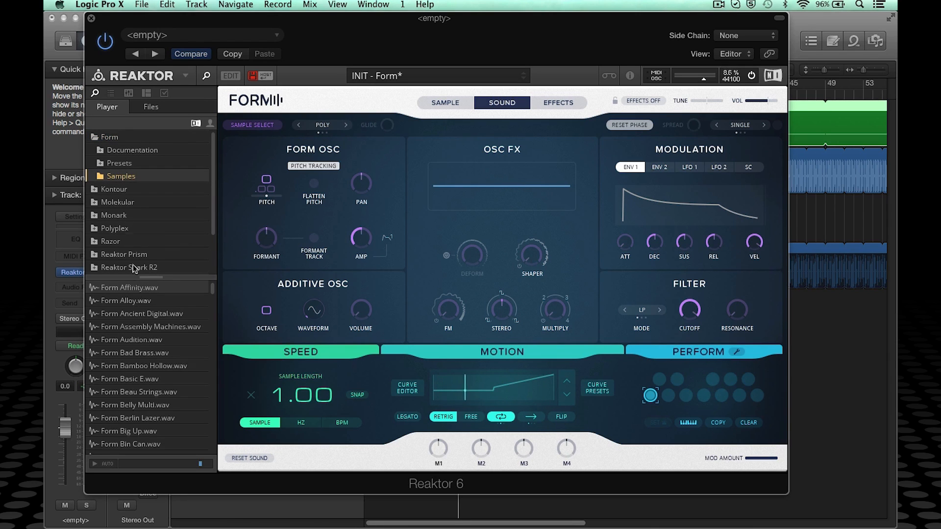
{"action": "left_click", "coordinate": [104, 328]}
{"action": "left_click_drag", "start_coordinate": [104, 328], "coordinate": [477, 177]}
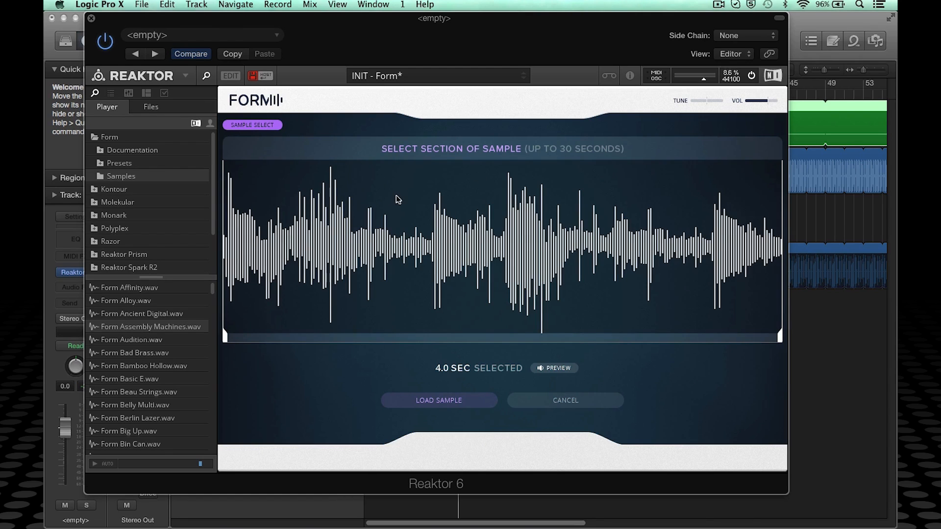
{"action": "left_click", "coordinate": [439, 401]}
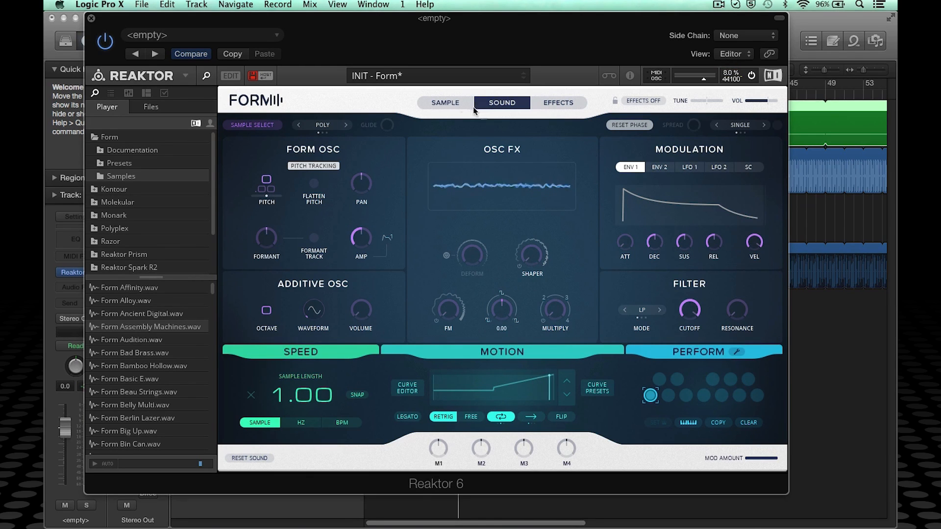
Inspect the loaded sample's waveform and pitch curve, and return to the oscillator's sound settings
{"action": "left_click", "coordinate": [451, 104]}
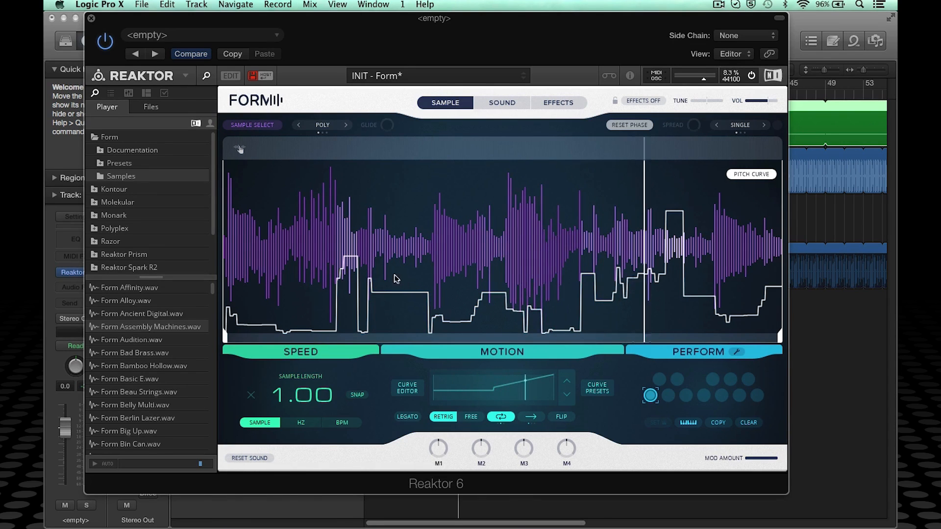
{"action": "left_click", "coordinate": [485, 107]}
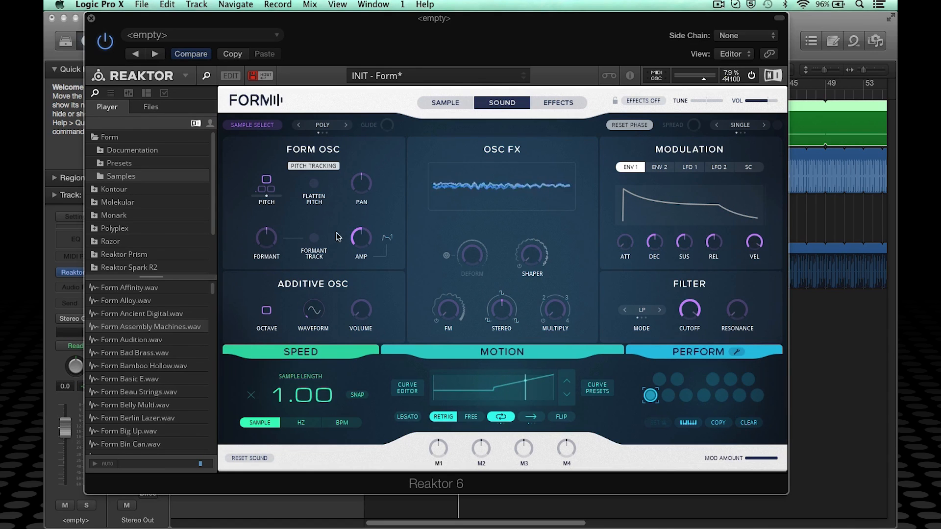
{"action": "left_click", "coordinate": [313, 185]}
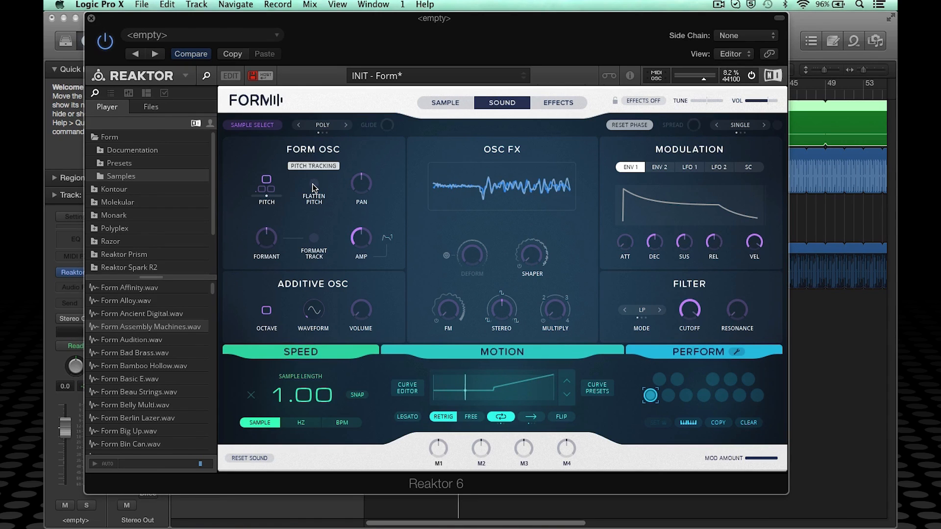
Assign the motion curve as the first modulation source for the additive oscillator's volume
{"action": "left_click", "coordinate": [361, 328]}
{"action": "left_click", "coordinate": [335, 274]}
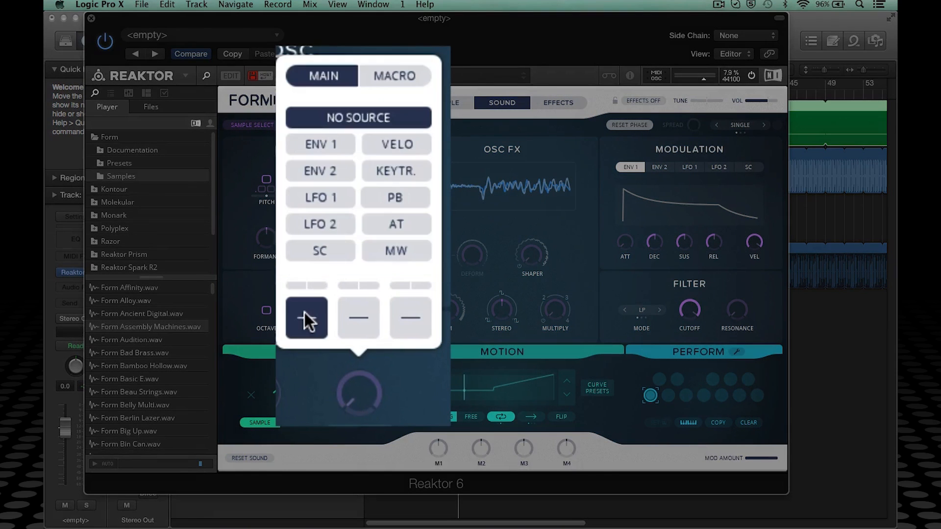
{"action": "left_click", "coordinate": [383, 72]}
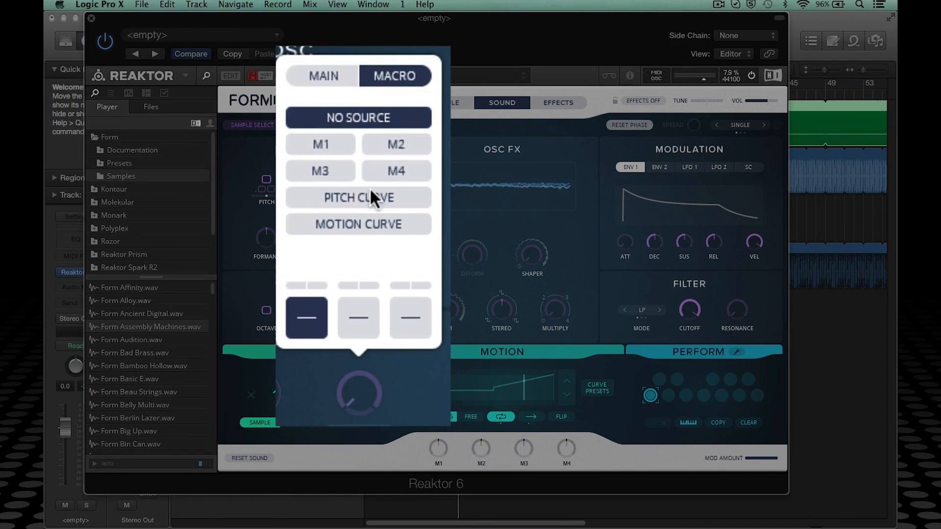
{"action": "left_click", "coordinate": [363, 223]}
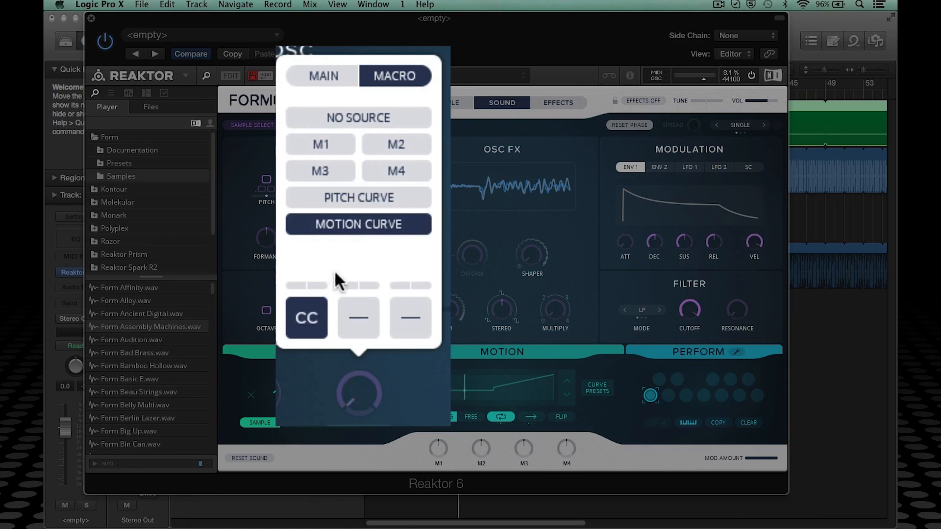
{"action": "left_click_drag", "start_coordinate": [310, 284], "coordinate": [317, 200]}
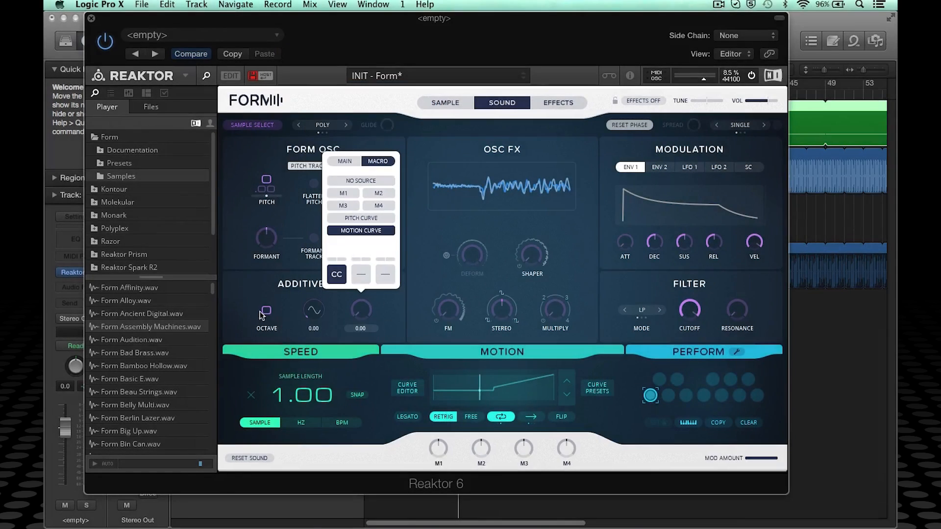
Reset the sound to its defaults and load the full 1234.aif sample from the Desktop folder
{"action": "left_click", "coordinate": [243, 457]}
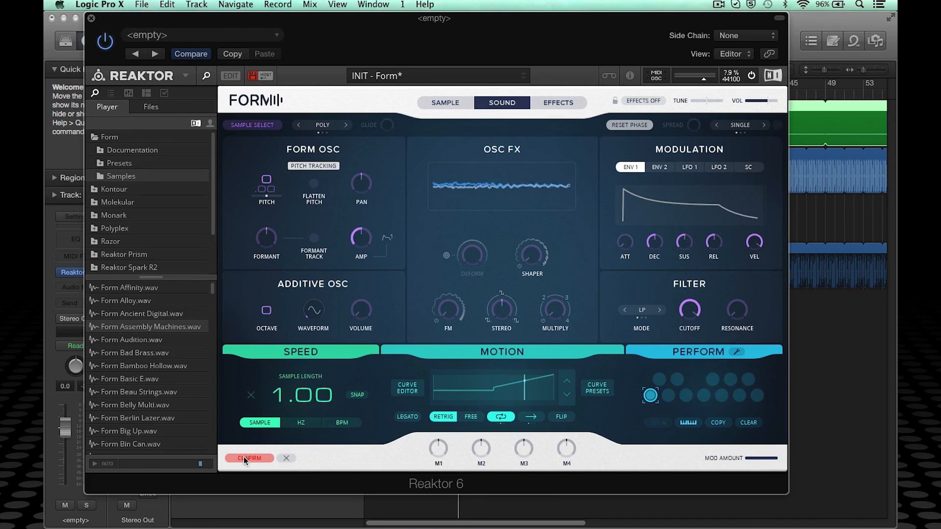
{"action": "left_click", "coordinate": [149, 107]}
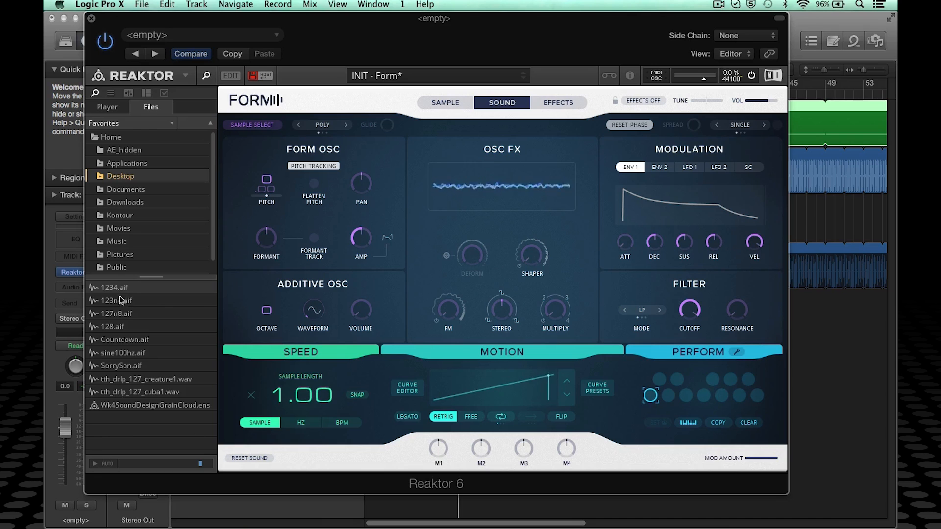
{"action": "left_click_drag", "start_coordinate": [105, 289], "coordinate": [455, 157]}
{"action": "left_click", "coordinate": [458, 201]}
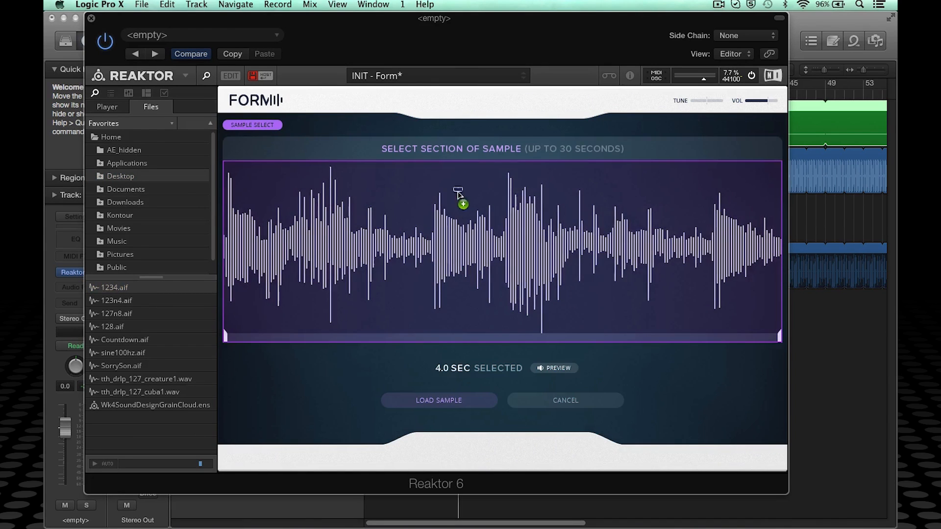
{"action": "left_click", "coordinate": [426, 399]}
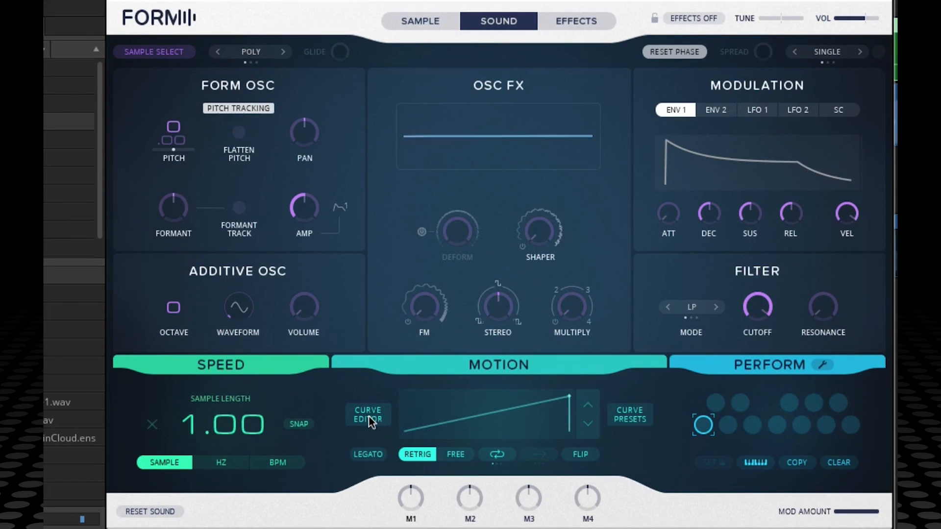
Show the motion curve in the editor and limit its range to the first quarter of the sample
{"action": "left_click", "coordinate": [368, 415]}
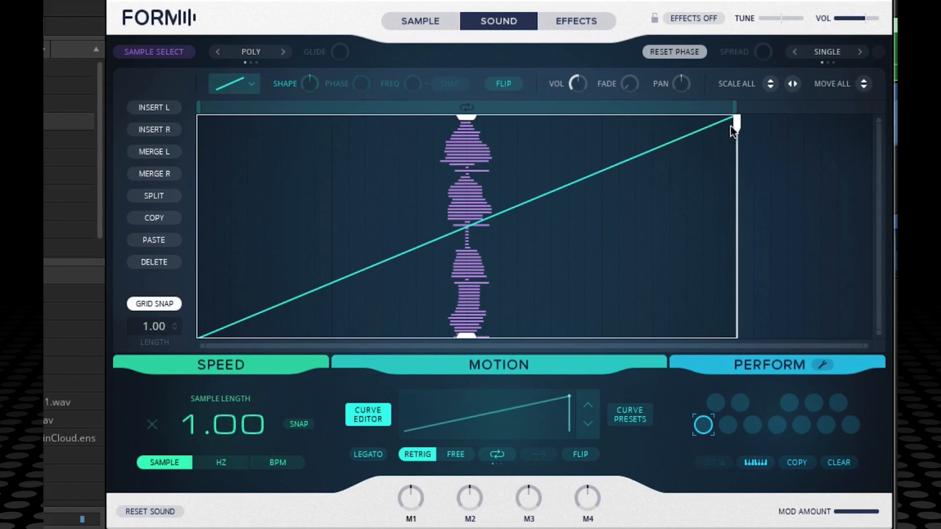
{"action": "left_click_drag", "start_coordinate": [464, 117], "coordinate": [467, 281]}
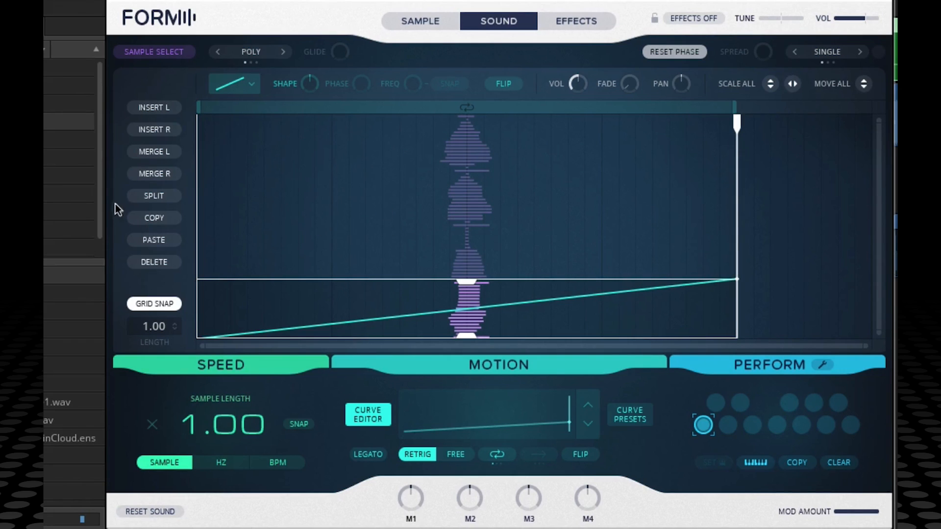
Split the motion curve into two segments and set the second one to cover the last quarter of the sample
{"action": "left_click", "coordinate": [143, 194]}
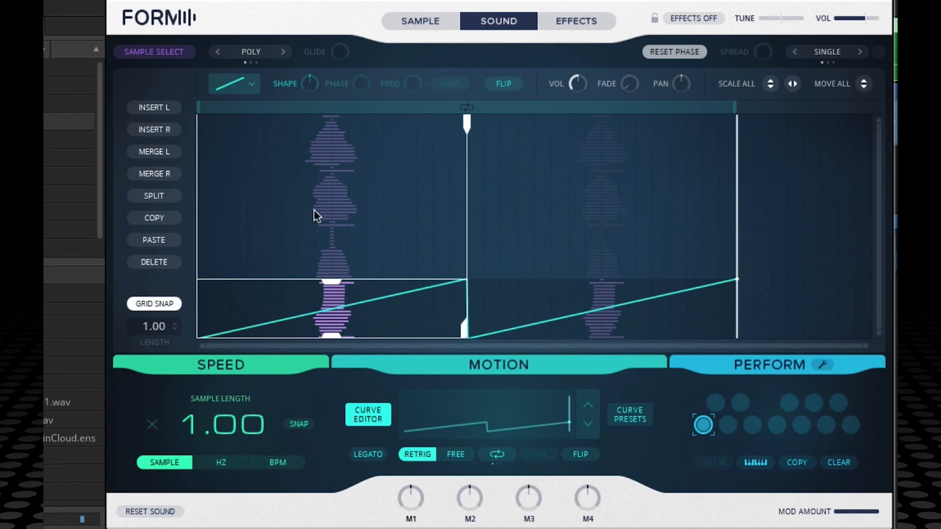
{"action": "left_click_drag", "start_coordinate": [556, 286], "coordinate": [600, 127]}
{"action": "left_click_drag", "start_coordinate": [601, 194], "coordinate": [600, 174]}
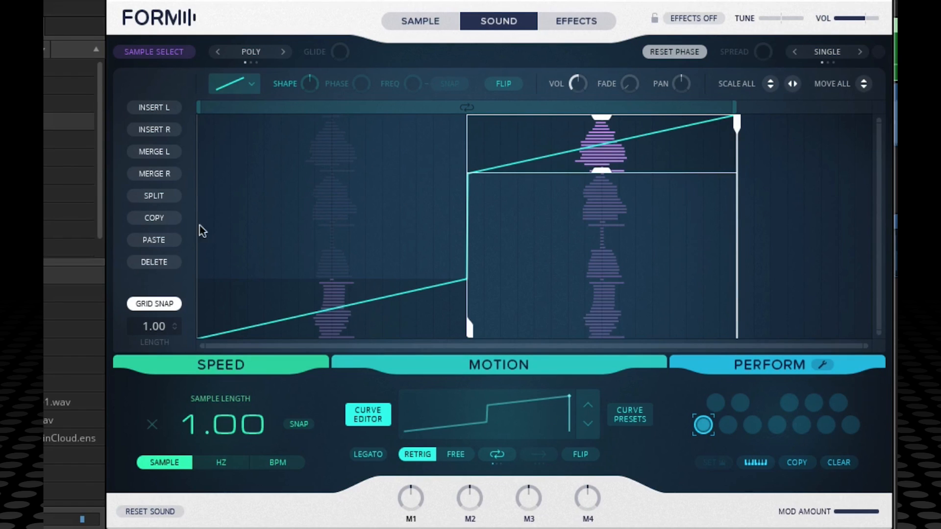
Split the second segment and set the new middle segment's range to the sample's two middle quarters
{"action": "left_click", "coordinate": [151, 195]}
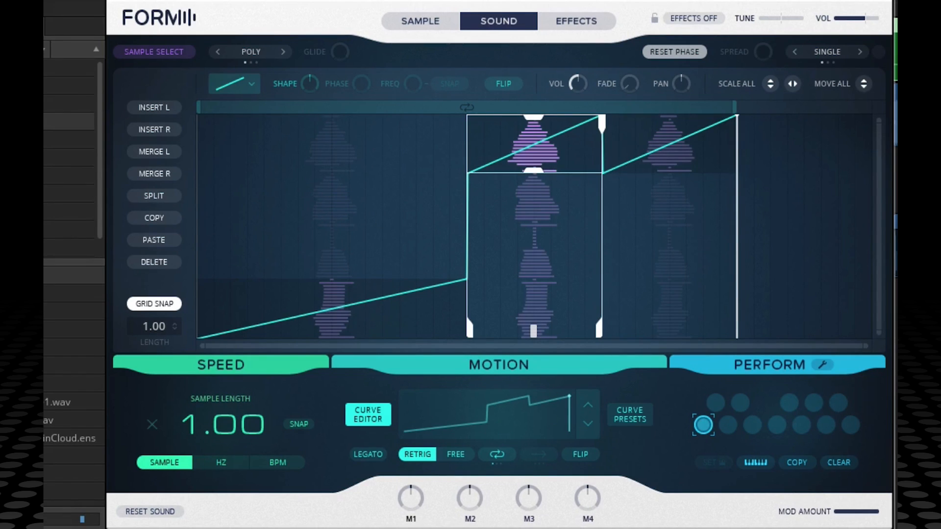
{"action": "left_click_drag", "start_coordinate": [561, 156], "coordinate": [563, 257]}
{"action": "left_click_drag", "start_coordinate": [532, 218], "coordinate": [531, 175]}
{"action": "left_click_drag", "start_coordinate": [535, 247], "coordinate": [539, 280]}
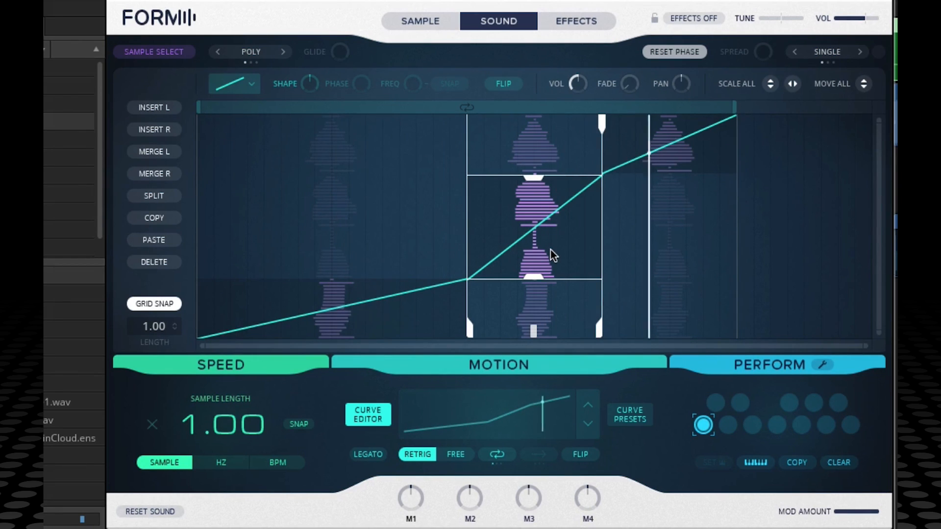
Try the flat line shape on the first curve segment and restore its linear ramp
{"action": "left_click", "coordinate": [377, 320]}
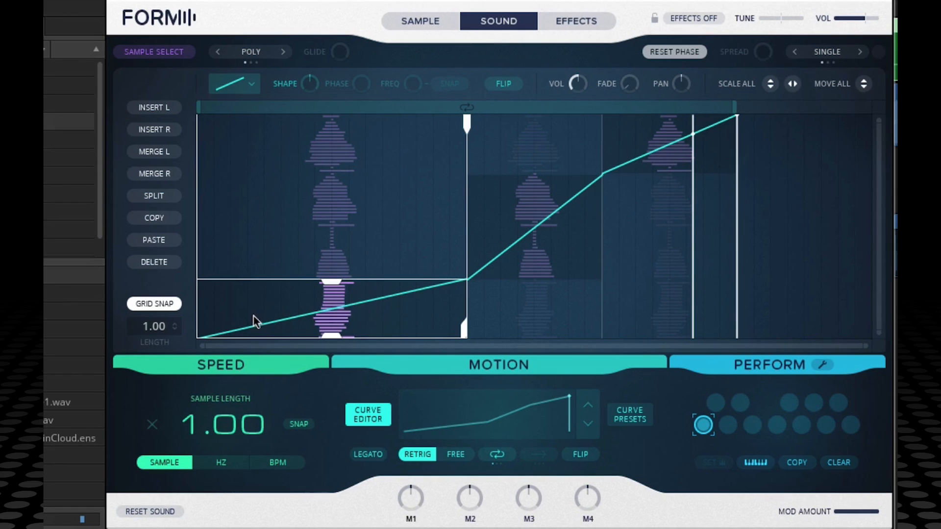
{"action": "left_click", "coordinate": [235, 79]}
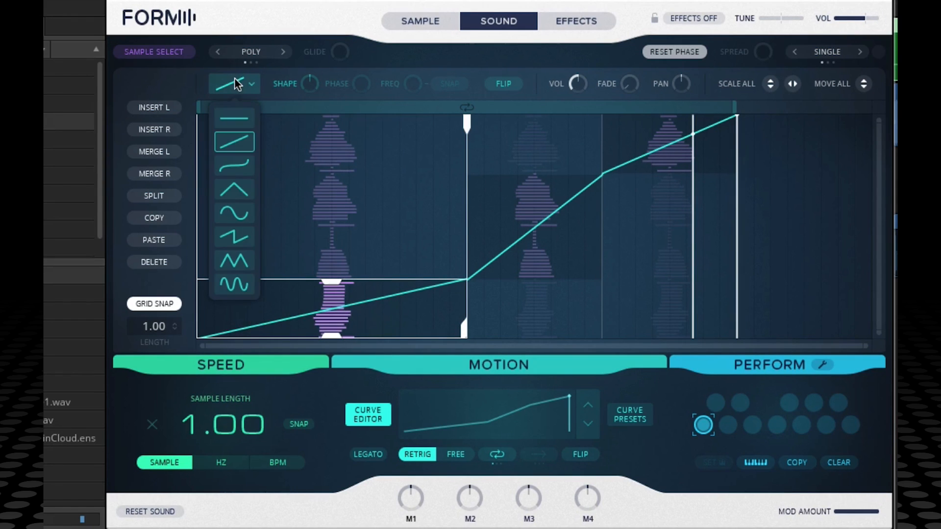
{"action": "left_click", "coordinate": [234, 119]}
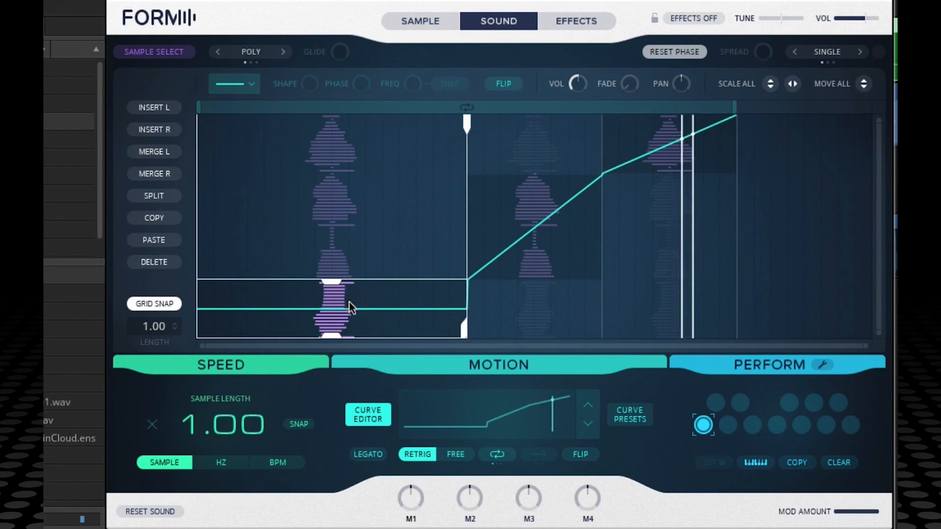
{"action": "left_click", "coordinate": [242, 81]}
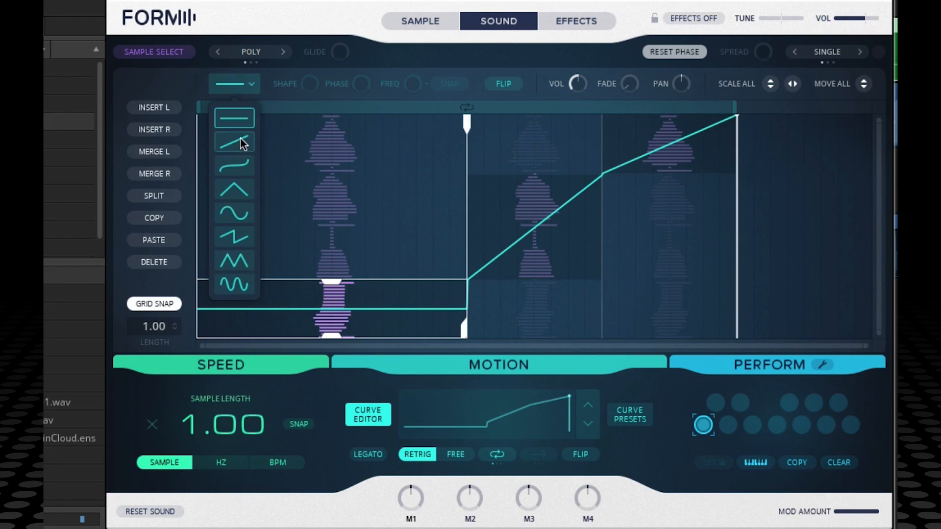
{"action": "left_click", "coordinate": [240, 140]}
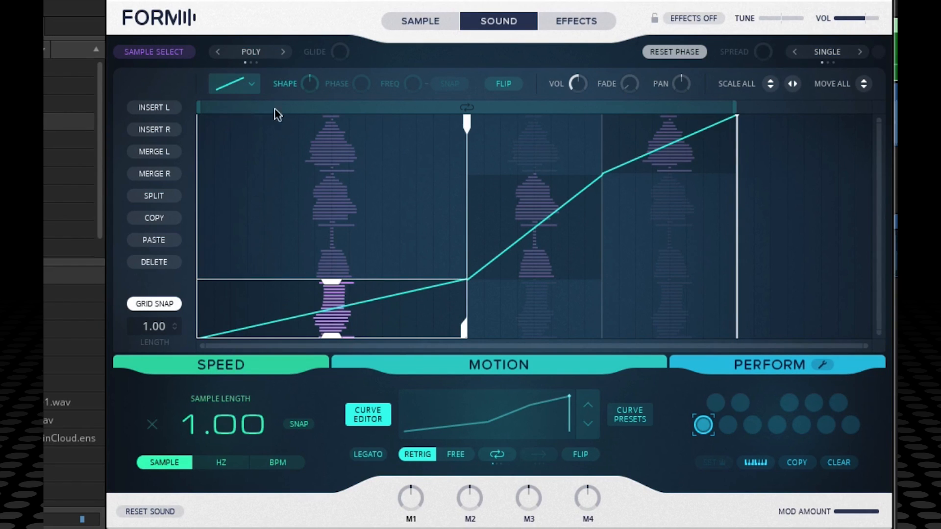
Bend the first segment's ramp with the Shape control and reset it to a straight line
{"action": "left_click_drag", "start_coordinate": [314, 86], "coordinate": [330, 258]}
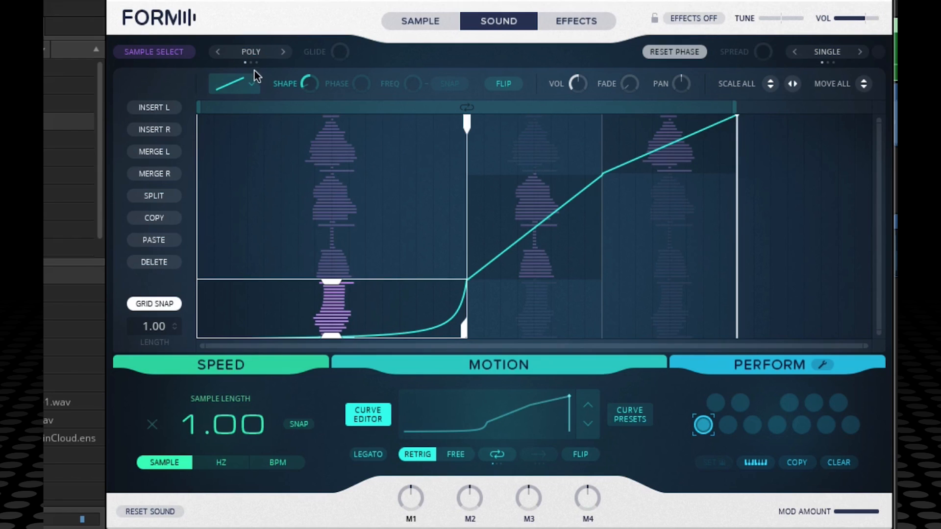
{"action": "left_click", "coordinate": [233, 84]}
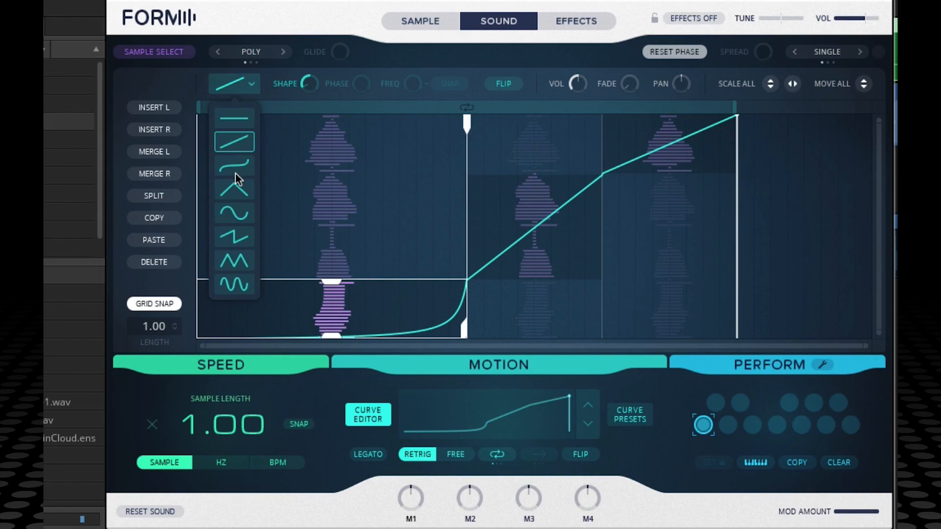
{"action": "double_click", "coordinate": [308, 83]}
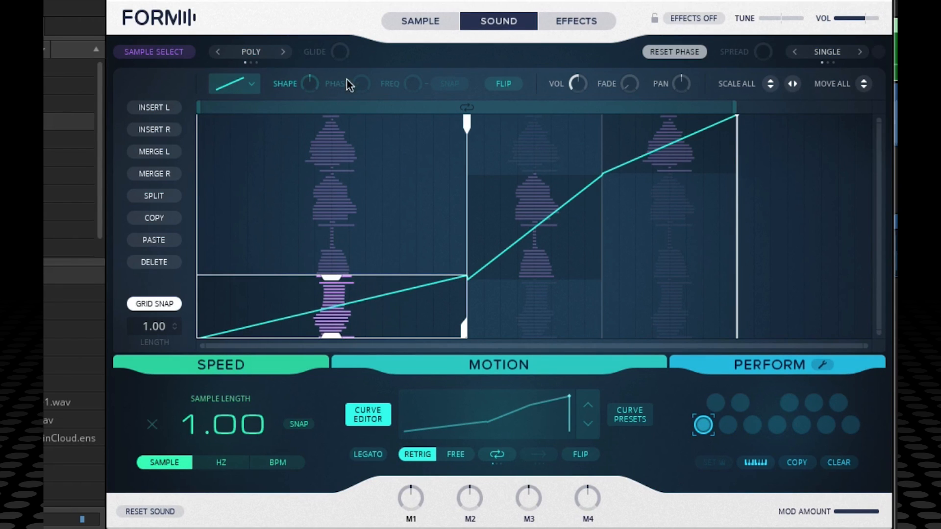
Flip the first segment's direction and change its curve type to the sawtooth
{"action": "left_click", "coordinate": [505, 84]}
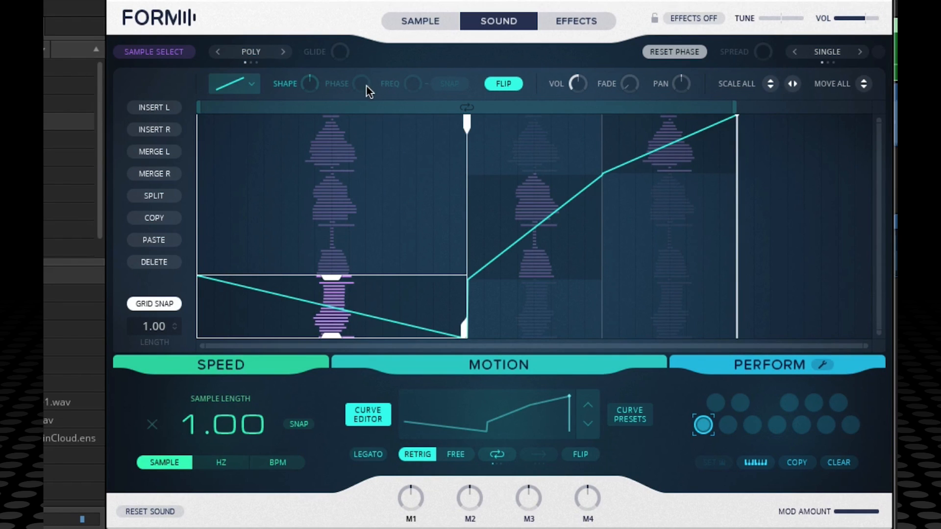
{"action": "left_click", "coordinate": [234, 83]}
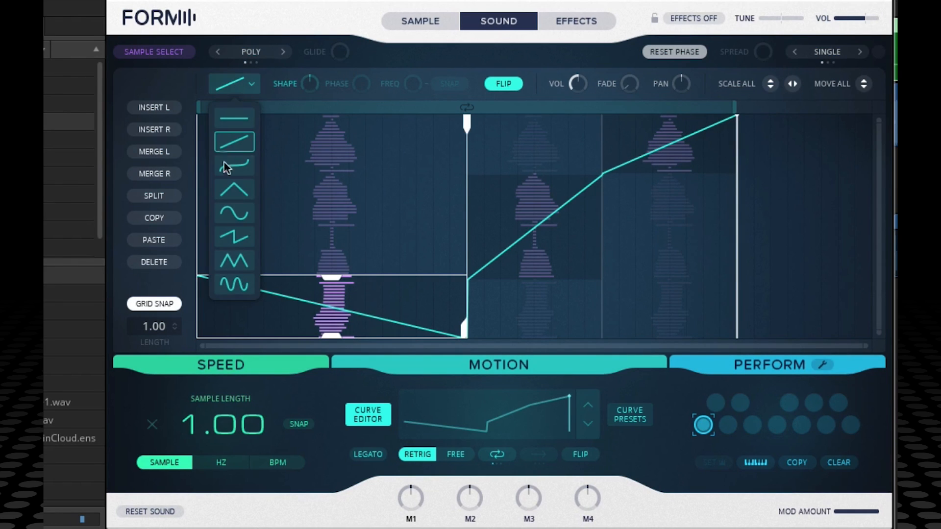
{"action": "left_click", "coordinate": [234, 237]}
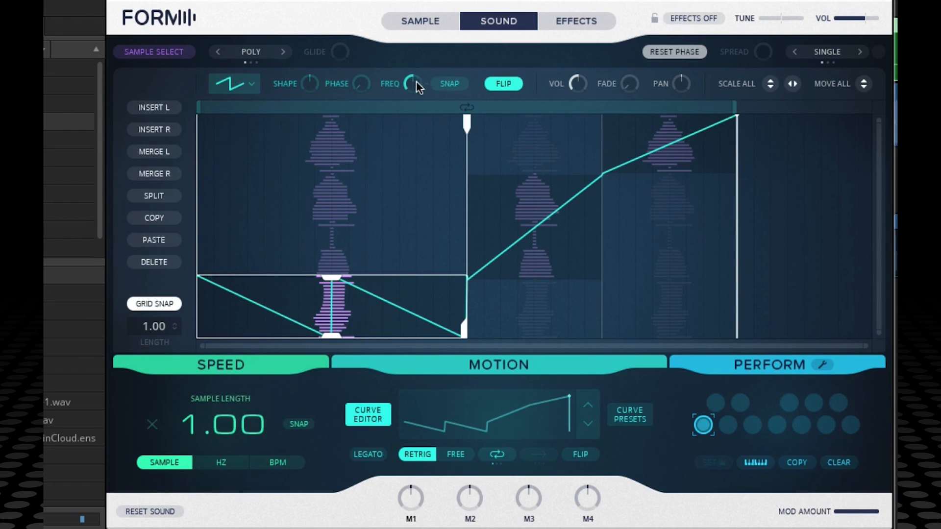
Raise the sawtooth segment's frequency with Snap enabled, and shift its phase about half a cycle
{"action": "left_click", "coordinate": [436, 84]}
{"action": "left_click_drag", "start_coordinate": [415, 83], "coordinate": [408, 15]}
{"action": "left_click_drag", "start_coordinate": [357, 86], "coordinate": [357, 64]}
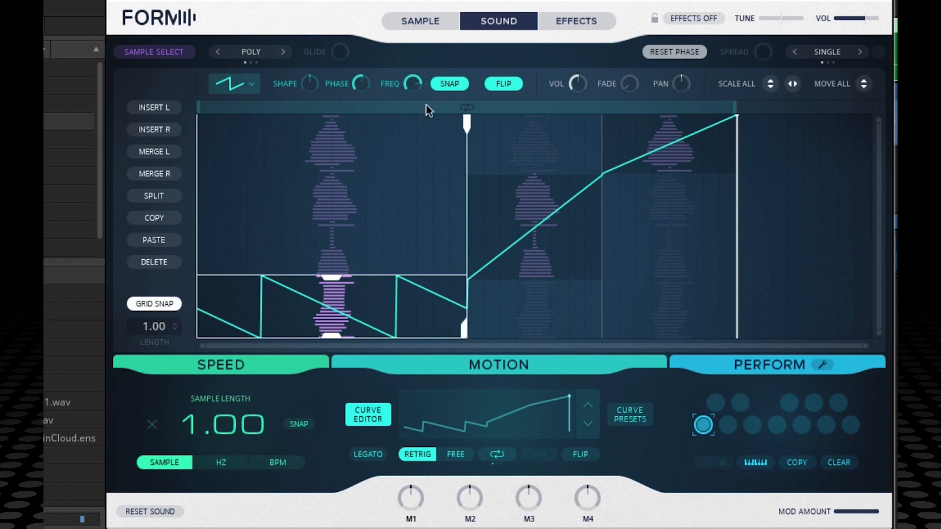
Turn on looping for the motion curve and narrow the first segment's range to a thin slice at the sample's start
{"action": "left_click", "coordinate": [496, 454]}
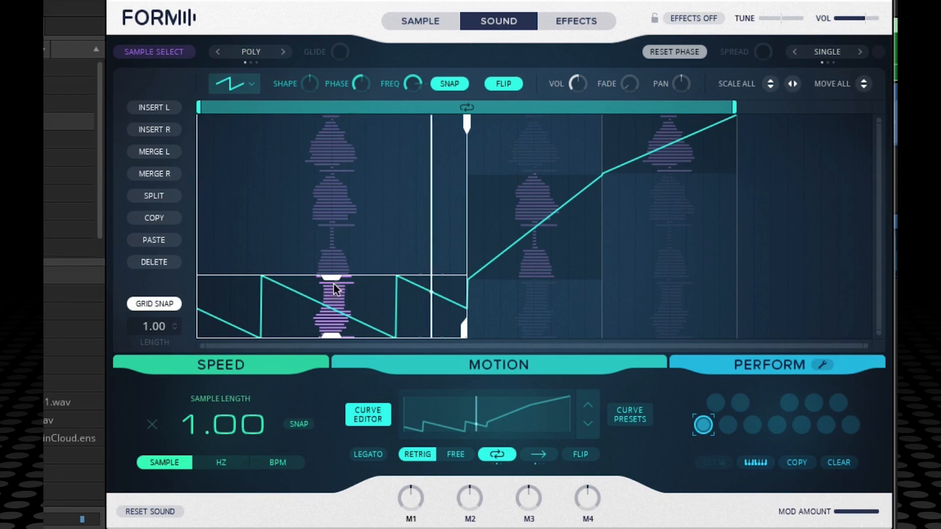
{"action": "left_click_drag", "start_coordinate": [334, 282], "coordinate": [334, 319]}
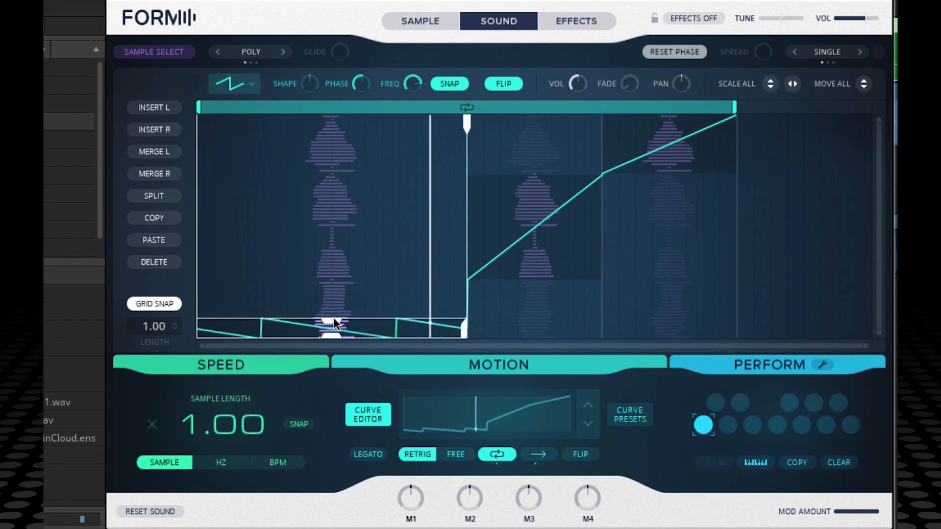
Fine-tune the first segment's range in a magnified view, raising its thin slice slightly above the sample's start
{"action": "left_click_drag", "start_coordinate": [879, 250], "coordinate": [645, 359]}
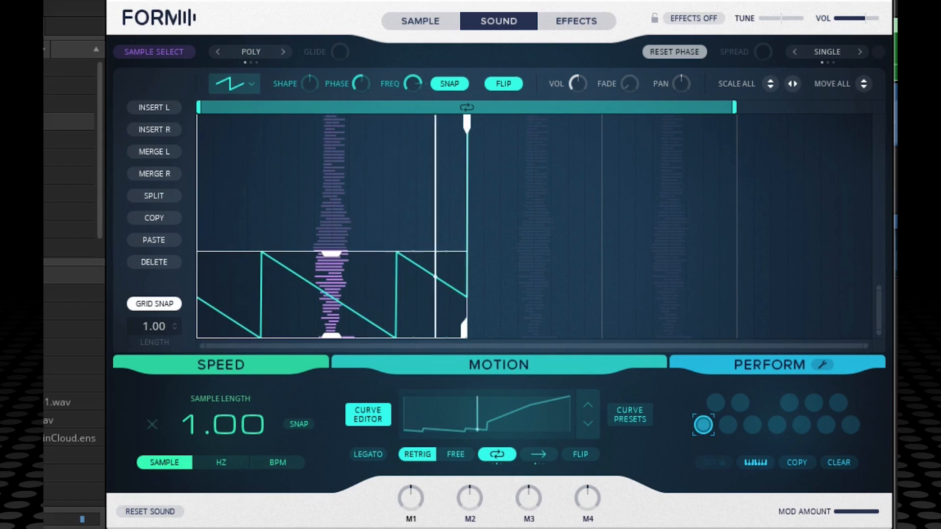
{"action": "left_click_drag", "start_coordinate": [878, 301], "coordinate": [429, 284]}
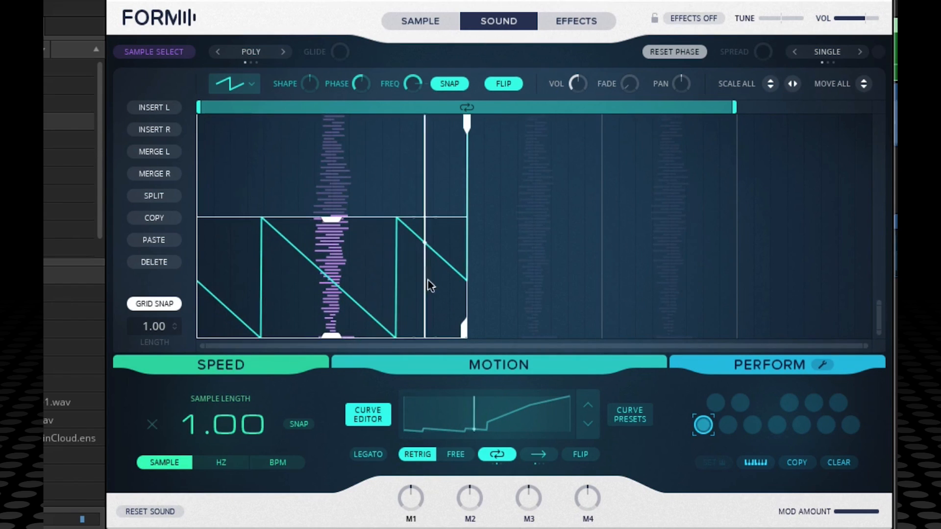
{"action": "left_click_drag", "start_coordinate": [328, 337], "coordinate": [331, 175]}
{"action": "left_click_drag", "start_coordinate": [879, 316], "coordinate": [841, 219]}
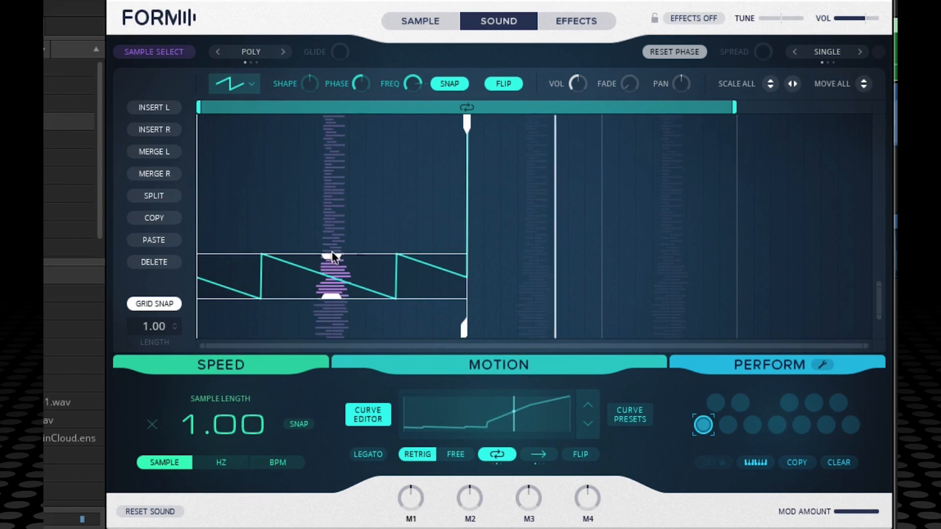
{"action": "mouse_move", "coordinate": [322, 276]}
{"action": "left_mouse_down"}
{"action": "mouse_move", "coordinate": [378, 268]}
{"action": "mouse_move", "coordinate": [314, 265]}
{"action": "mouse_move", "coordinate": [349, 266]}
{"action": "mouse_move", "coordinate": [328, 263]}
{"action": "left_mouse_up"}
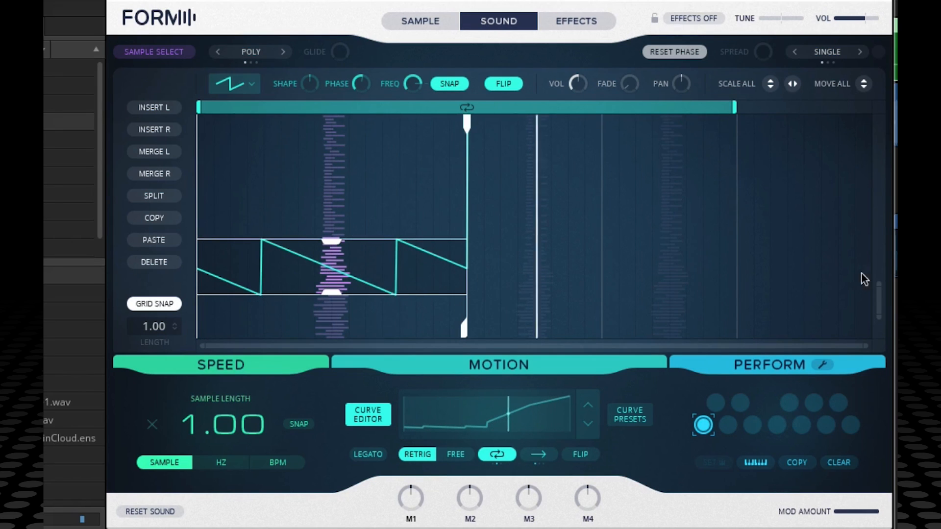
{"action": "double_click", "coordinate": [878, 301]}
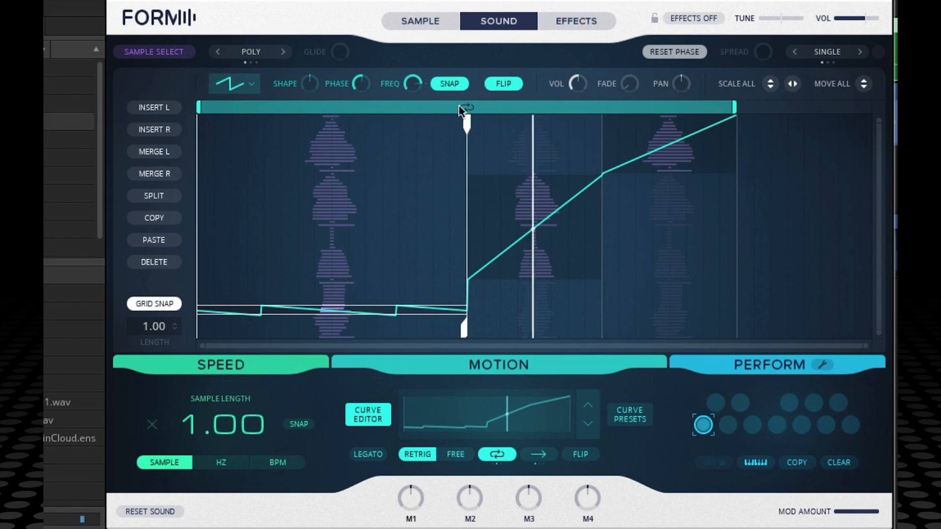
Try an extra segment at the curve's end with the loop spanning the whole curve, and delete that segment
{"action": "left_click", "coordinate": [622, 207]}
{"action": "left_click", "coordinate": [157, 107]}
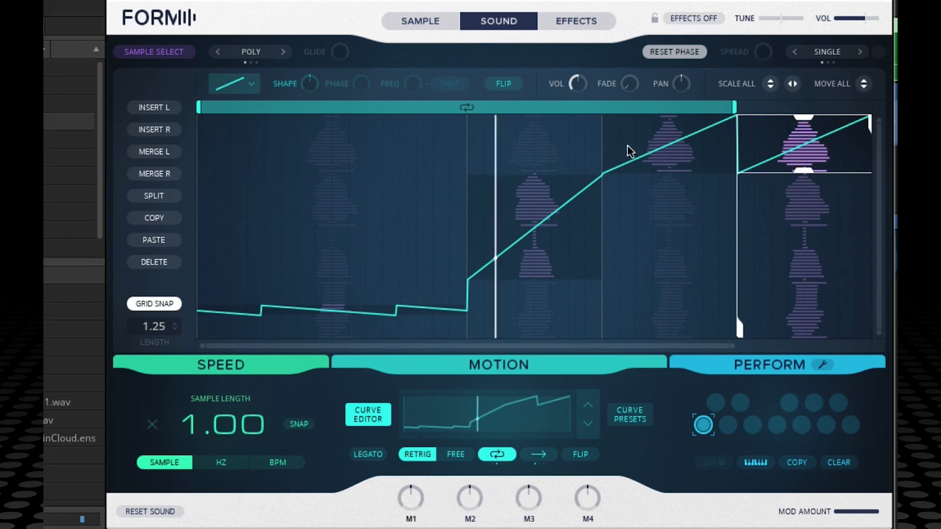
{"action": "double_click", "coordinate": [472, 108]}
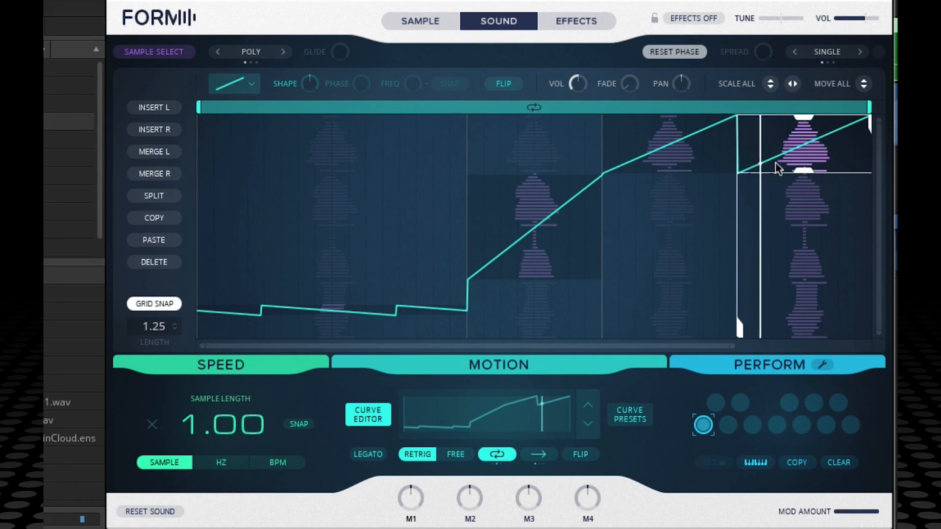
{"action": "left_click", "coordinate": [144, 264]}
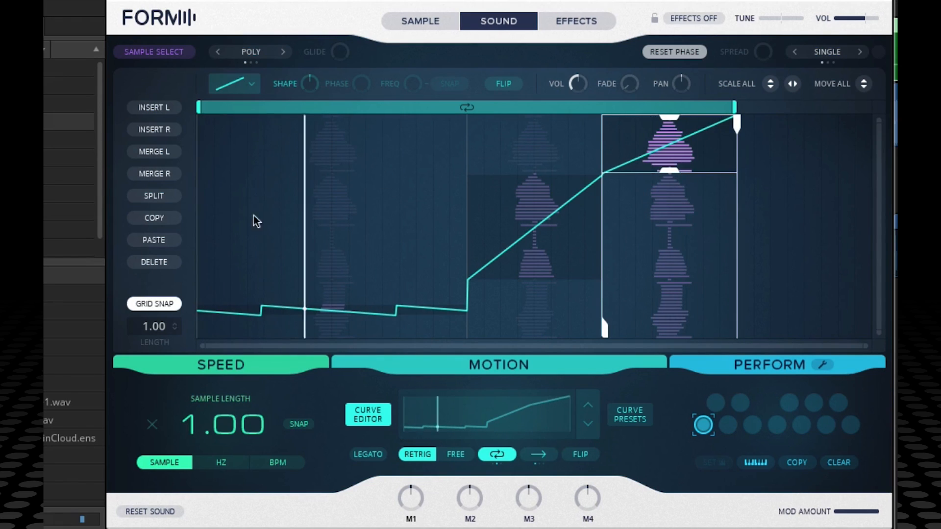
Reset the sound to its default motion curve and turn on looping for the sample section
{"action": "left_click", "coordinate": [158, 512]}
{"action": "left_click", "coordinate": [157, 512]}
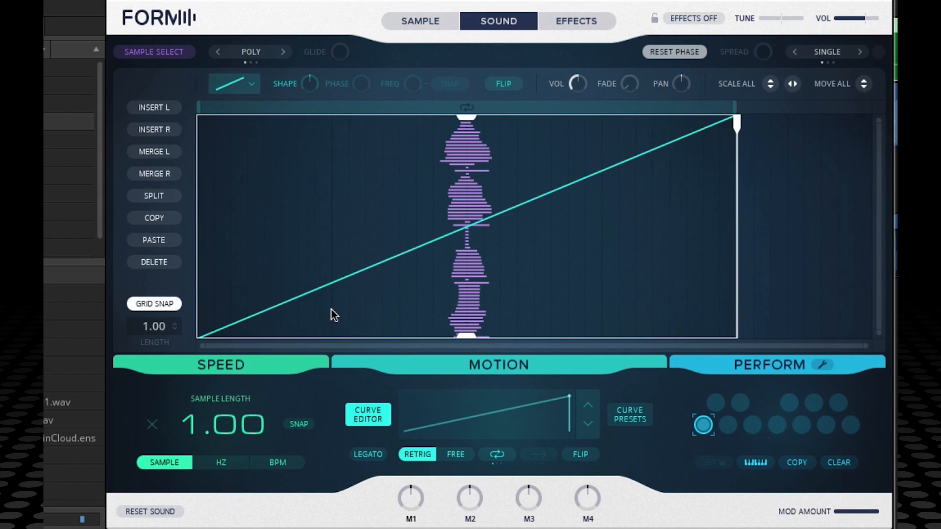
{"action": "left_click", "coordinate": [423, 19]}
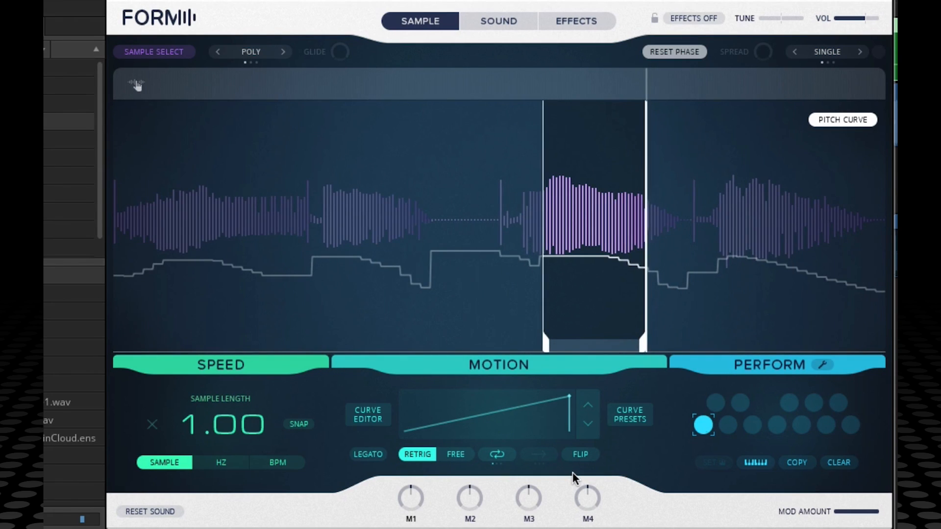
{"action": "left_click", "coordinate": [494, 456]}
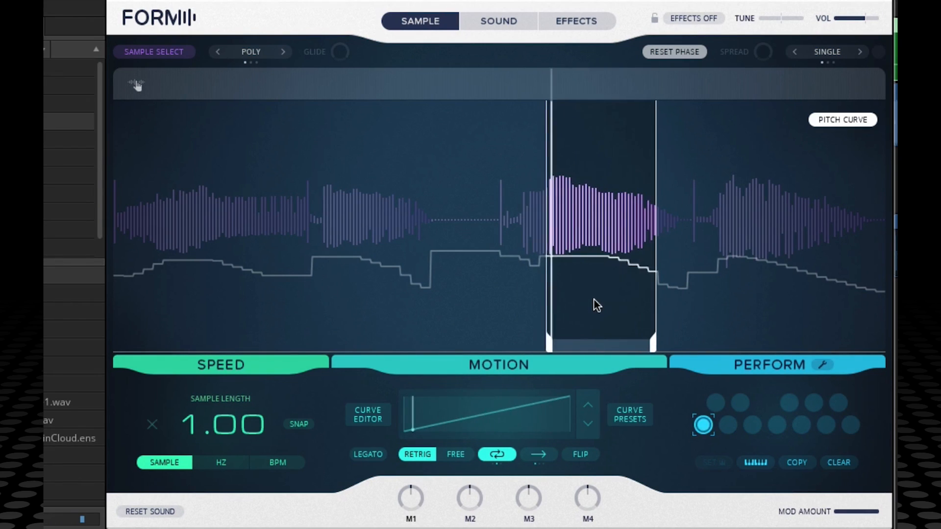
Open the motion curve editor and sync the playback speed to BPM at 1/2
{"action": "left_click", "coordinate": [477, 22]}
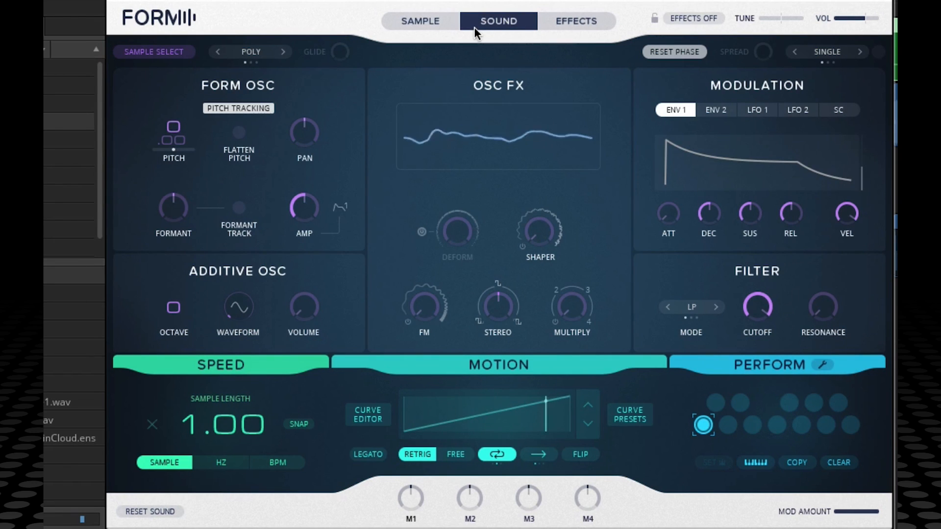
{"action": "left_click", "coordinate": [385, 411]}
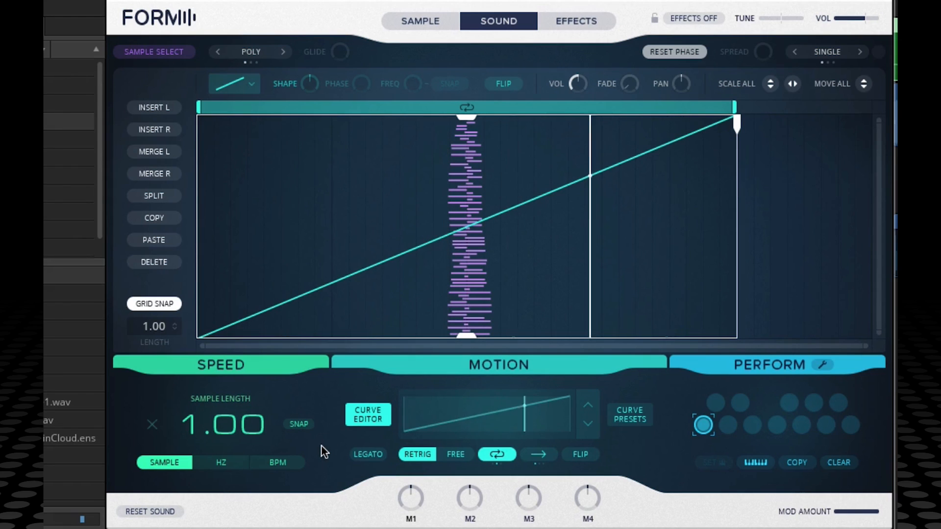
{"action": "left_click", "coordinate": [277, 462]}
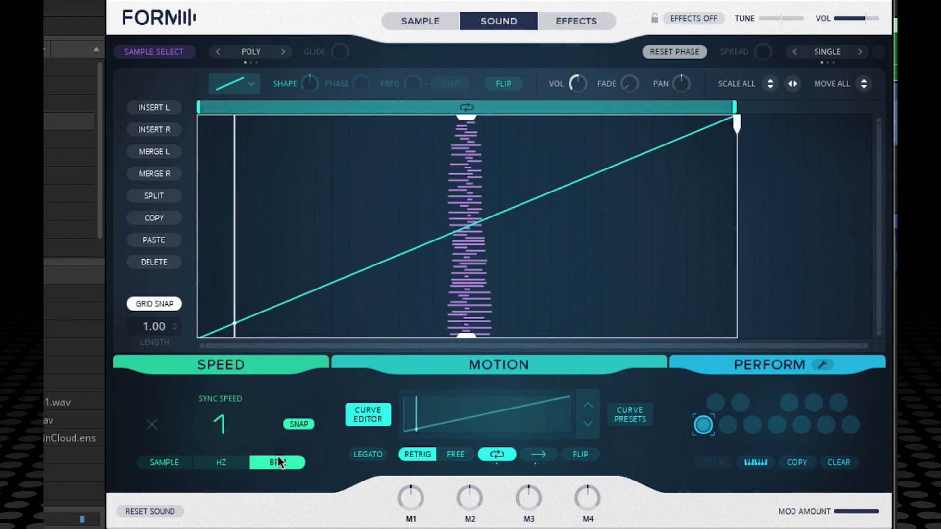
{"action": "left_click_drag", "start_coordinate": [226, 431], "coordinate": [225, 442]}
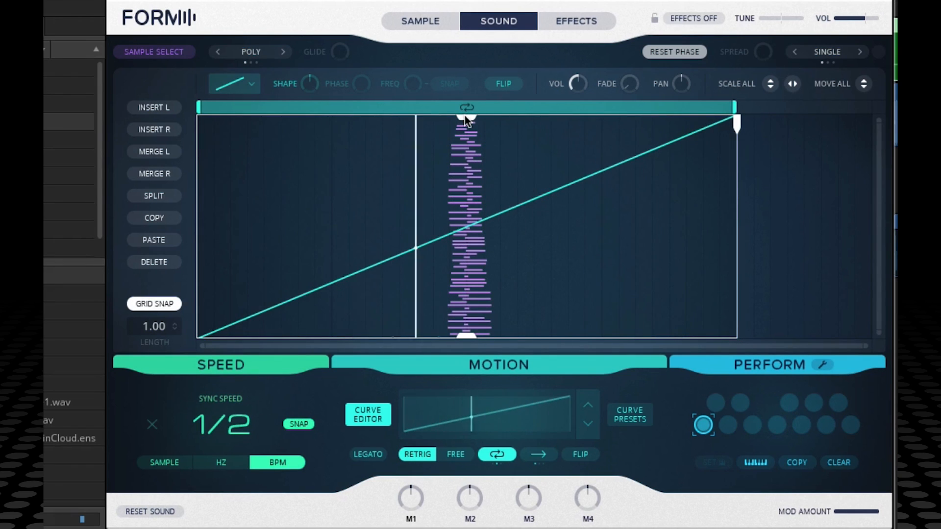
Split the motion curve's first segment three times to make four segments
{"action": "left_click", "coordinate": [142, 197]}
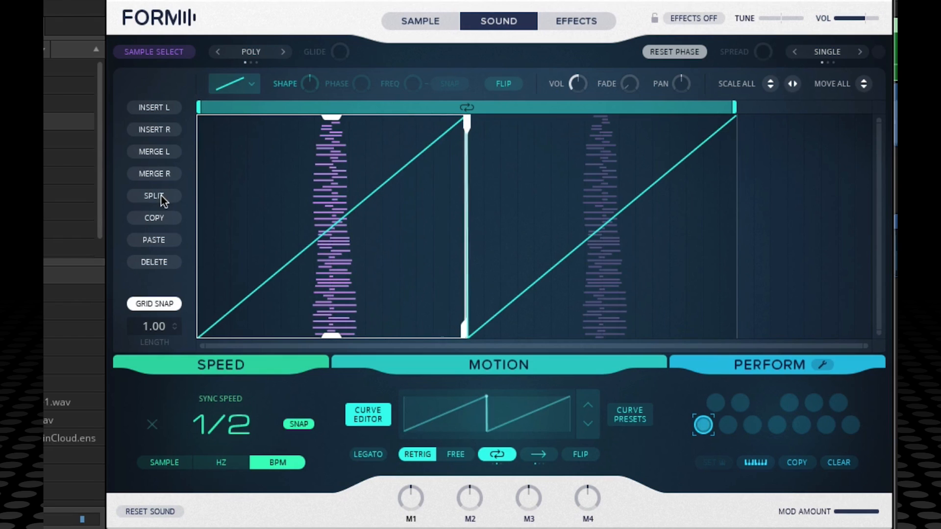
{"action": "left_click", "coordinate": [176, 195]}
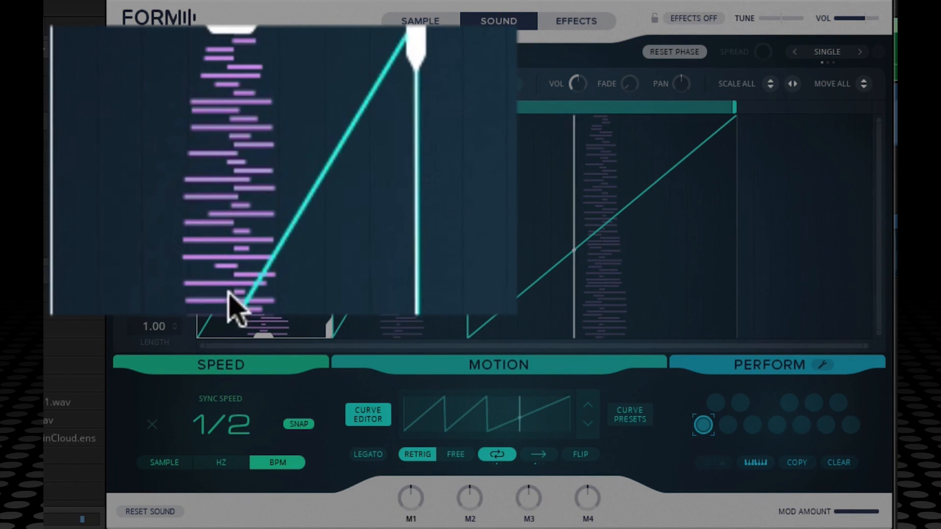
{"action": "left_click", "coordinate": [169, 196]}
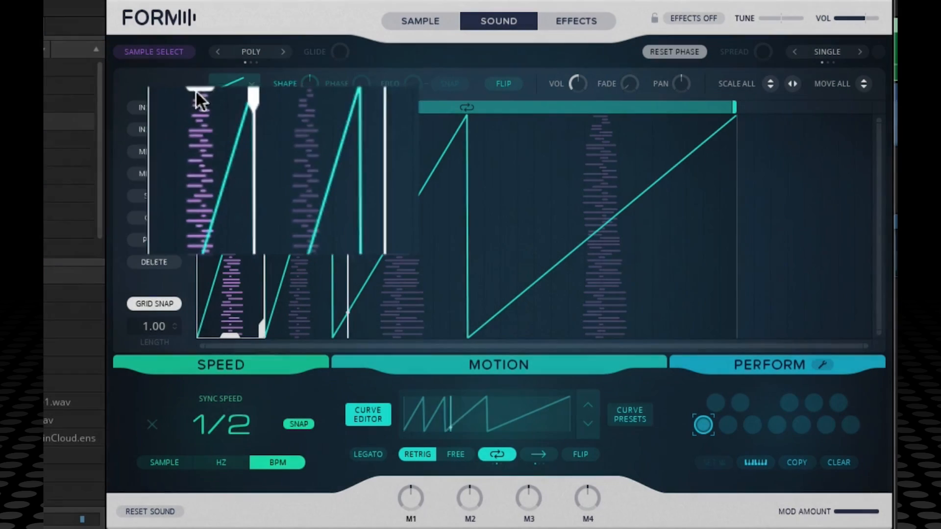
Lower the upper limits of the first two segments and bow the second segment's ramp upward with Shape
{"action": "left_click_drag", "start_coordinate": [230, 116], "coordinate": [224, 311]}
{"action": "left_click", "coordinate": [304, 219]}
{"action": "left_click_drag", "start_coordinate": [297, 119], "coordinate": [294, 247]}
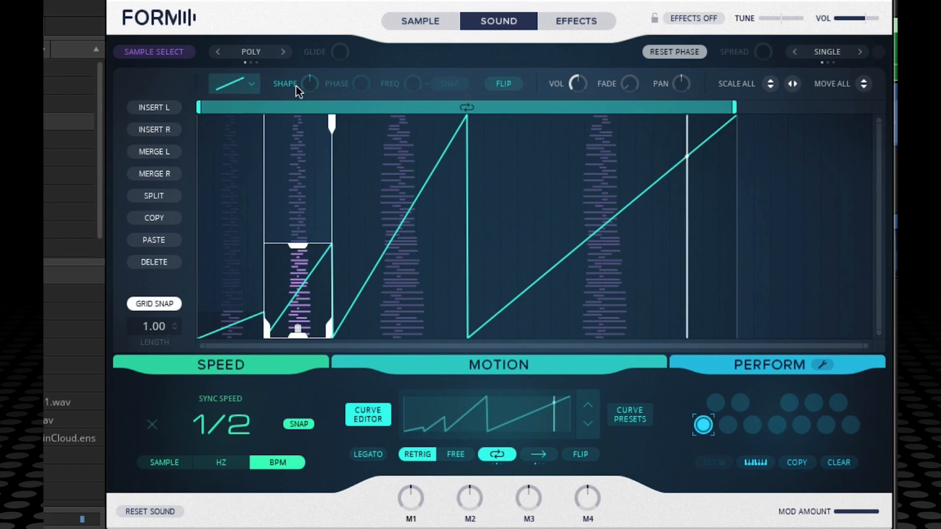
{"action": "left_click_drag", "start_coordinate": [307, 84], "coordinate": [297, 23]}
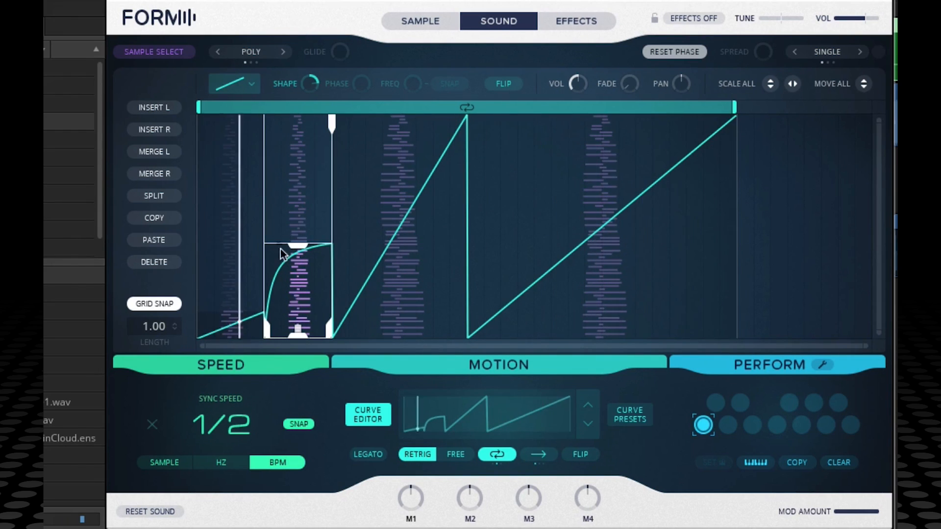
Change the third segment to the S-shaped curve type, bend it with Shape, and lower its upper limit
{"action": "left_click", "coordinate": [390, 216]}
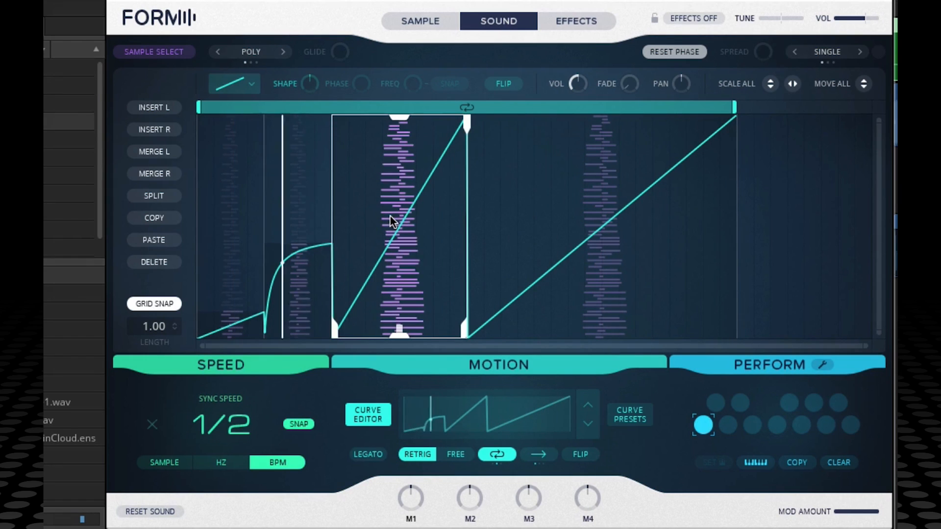
{"action": "left_click", "coordinate": [234, 84]}
{"action": "left_click", "coordinate": [235, 168]}
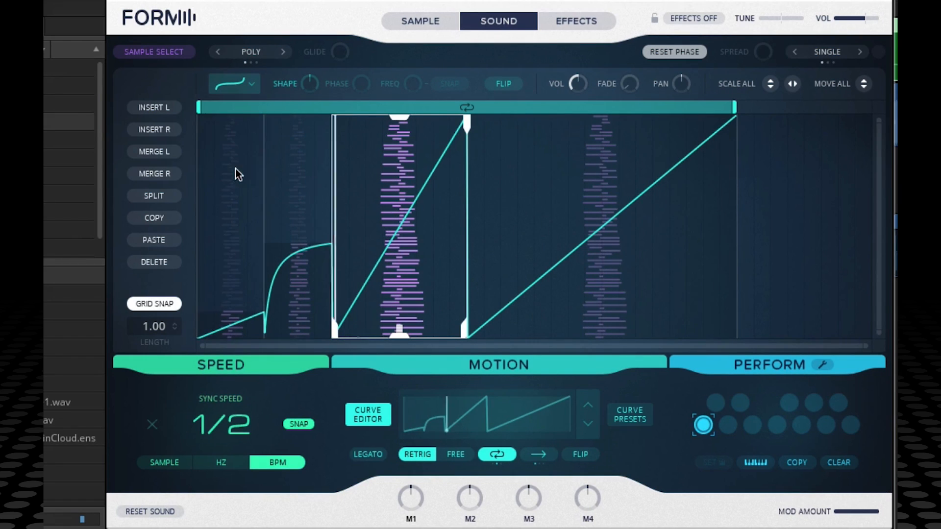
{"action": "left_click_drag", "start_coordinate": [310, 82], "coordinate": [317, 174]}
{"action": "left_click_drag", "start_coordinate": [409, 112], "coordinate": [402, 165]}
Split the last segment twice, and give the resulting fourth segment a lower upper limit and an upward-bowed shape
{"action": "left_click", "coordinate": [571, 230]}
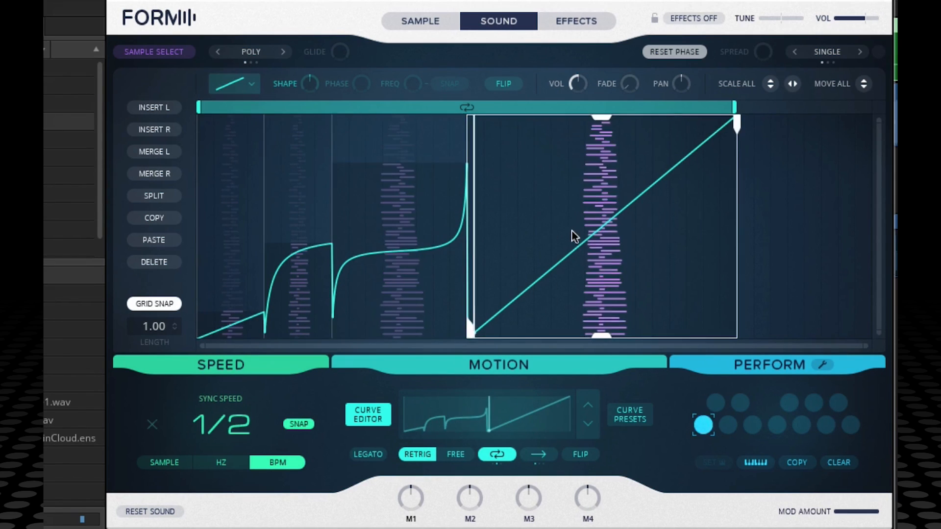
{"action": "left_click", "coordinate": [150, 197]}
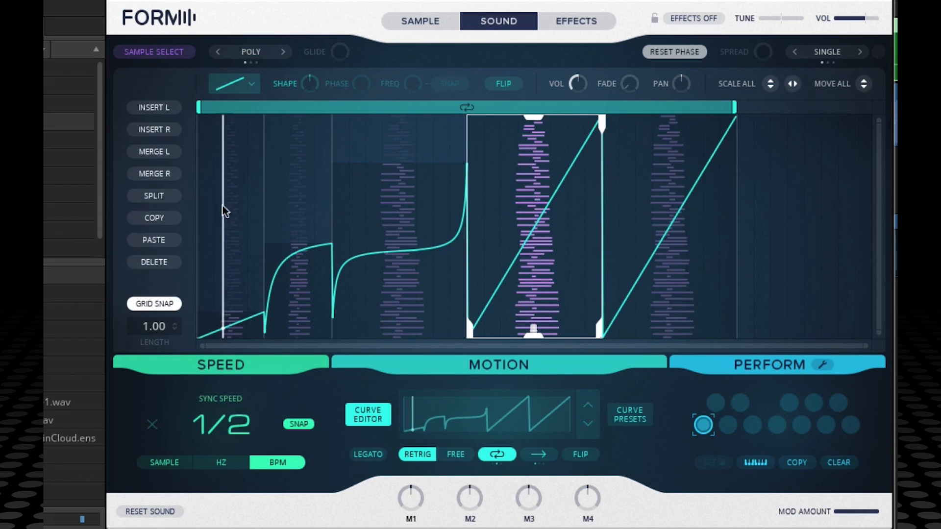
{"action": "left_click", "coordinate": [155, 196]}
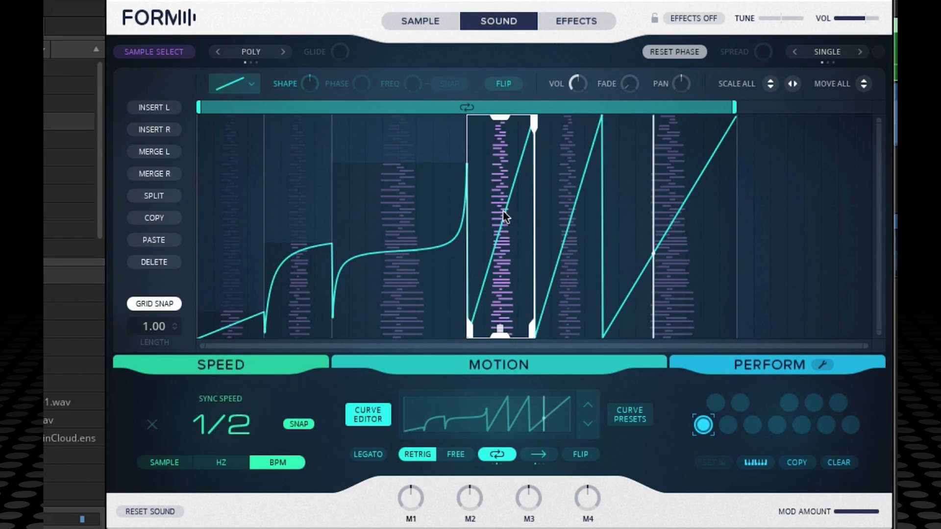
{"action": "left_click_drag", "start_coordinate": [498, 116], "coordinate": [496, 255]}
{"action": "left_click_drag", "start_coordinate": [303, 90], "coordinate": [311, 16]}
Widen the fifth segment and squeeze its range low, and shorten and lower the last segment for a curve length of 1.00
{"action": "left_click", "coordinate": [574, 249]}
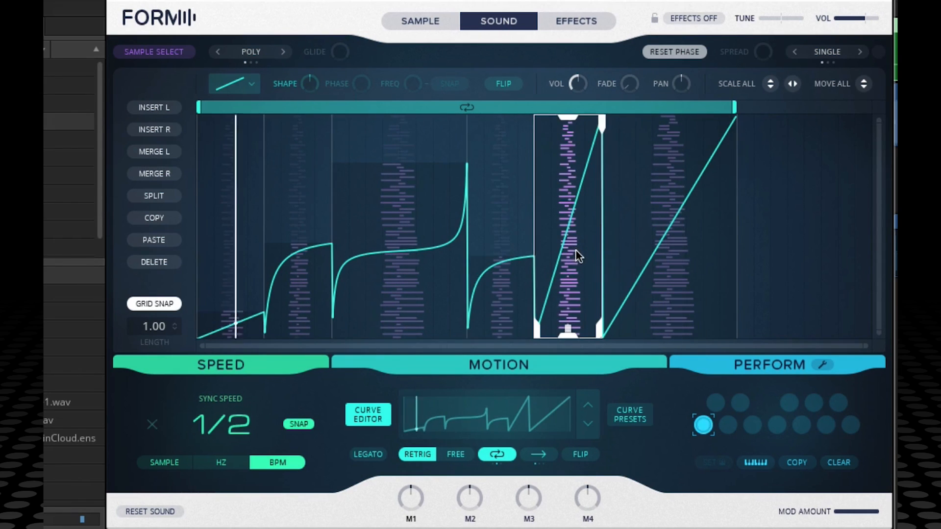
{"action": "left_click_drag", "start_coordinate": [603, 123], "coordinate": [671, 123]}
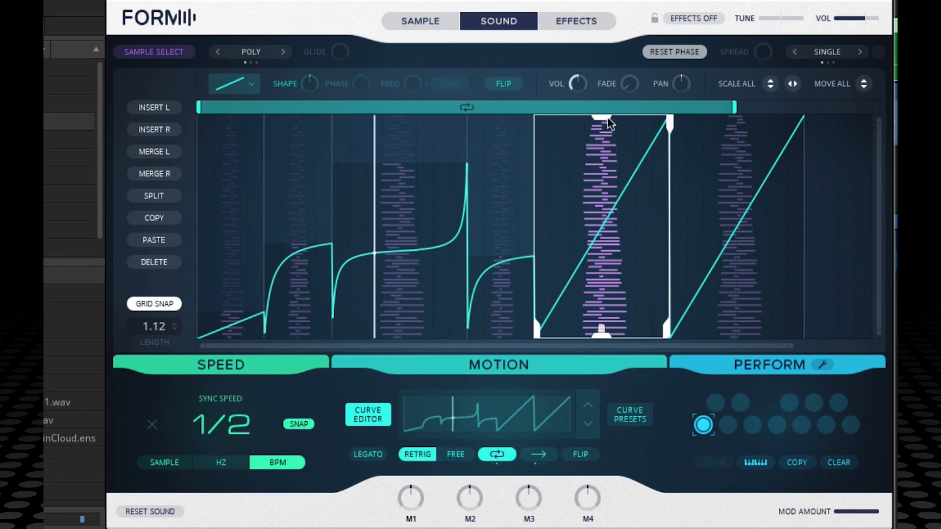
{"action": "left_click_drag", "start_coordinate": [601, 118], "coordinate": [593, 311]}
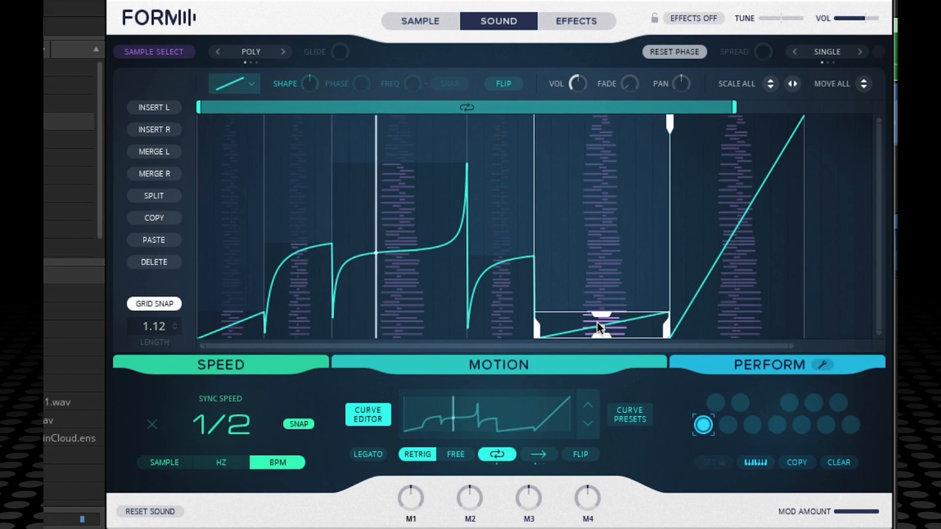
{"action": "left_click", "coordinate": [784, 220]}
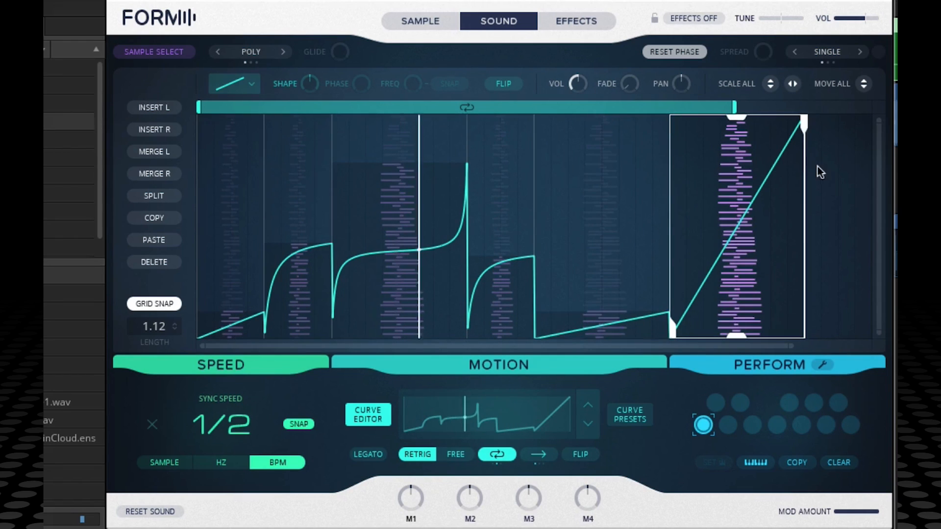
{"action": "left_click_drag", "start_coordinate": [801, 121], "coordinate": [690, 220]}
Raise the Fade of the fifth segment and lower the last segment's upper limit a little further
{"action": "left_click", "coordinate": [603, 313]}
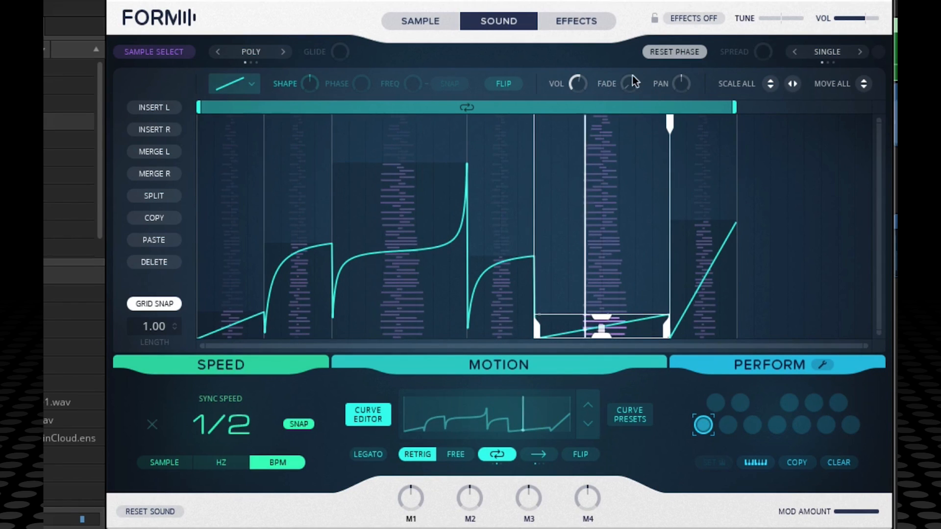
{"action": "left_click_drag", "start_coordinate": [629, 87], "coordinate": [631, 7]}
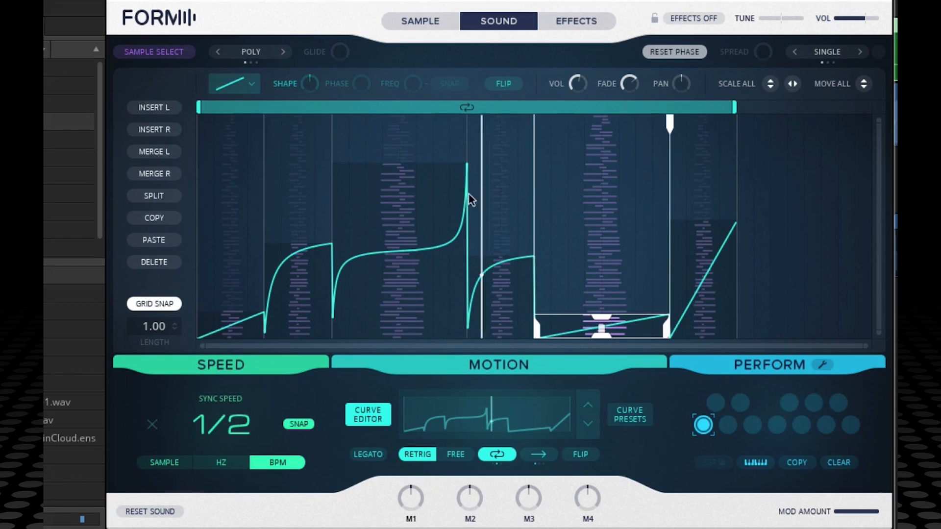
{"action": "left_click", "coordinate": [711, 257]}
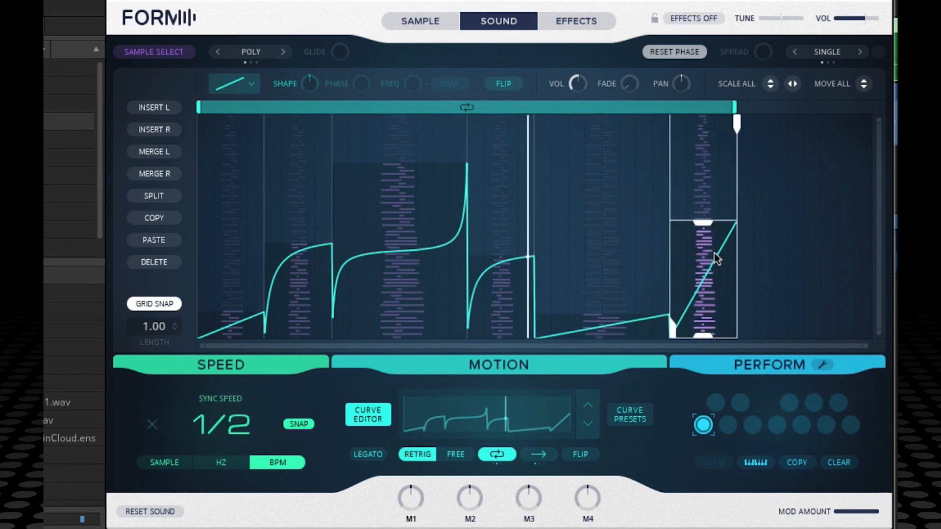
{"action": "left_click_drag", "start_coordinate": [702, 224], "coordinate": [703, 245]}
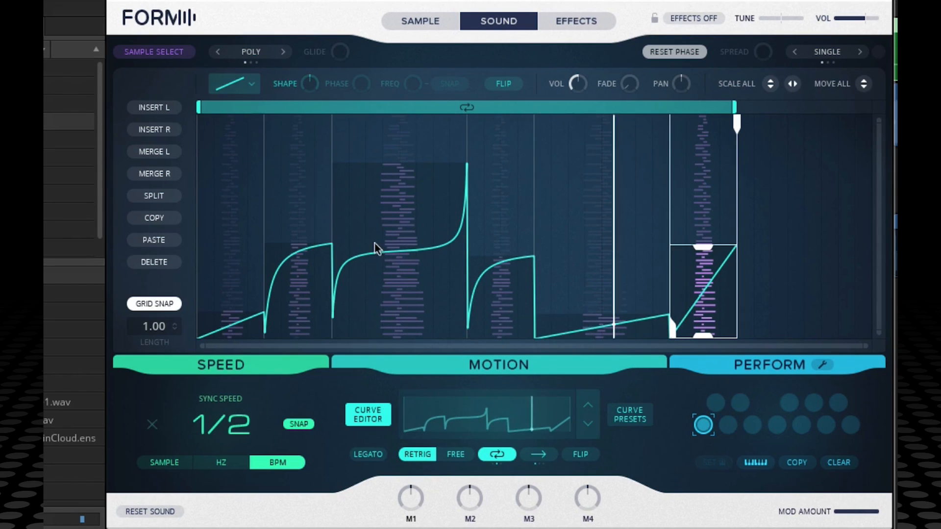
Narrow the playback section in the Sample view to about half its width and shift it slightly earlier
{"action": "left_click", "coordinate": [426, 22]}
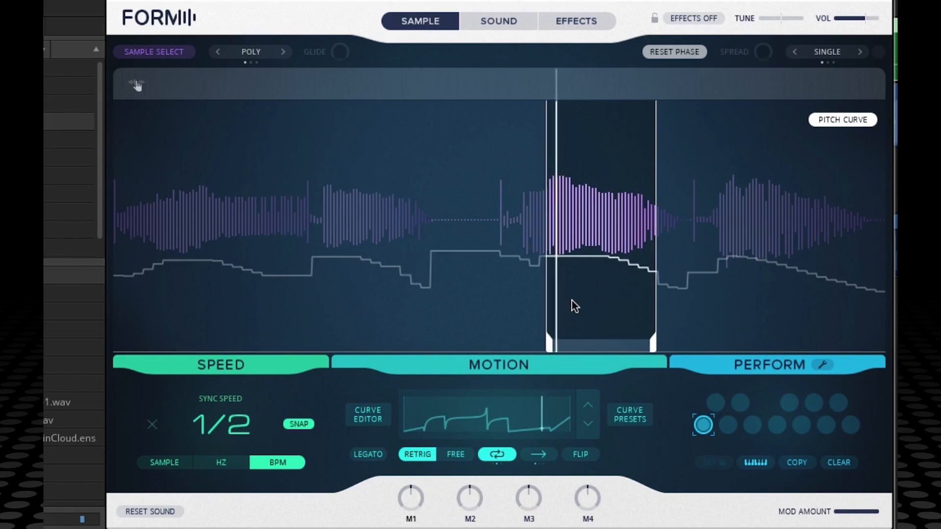
{"action": "left_click_drag", "start_coordinate": [605, 228], "coordinate": [568, 249]}
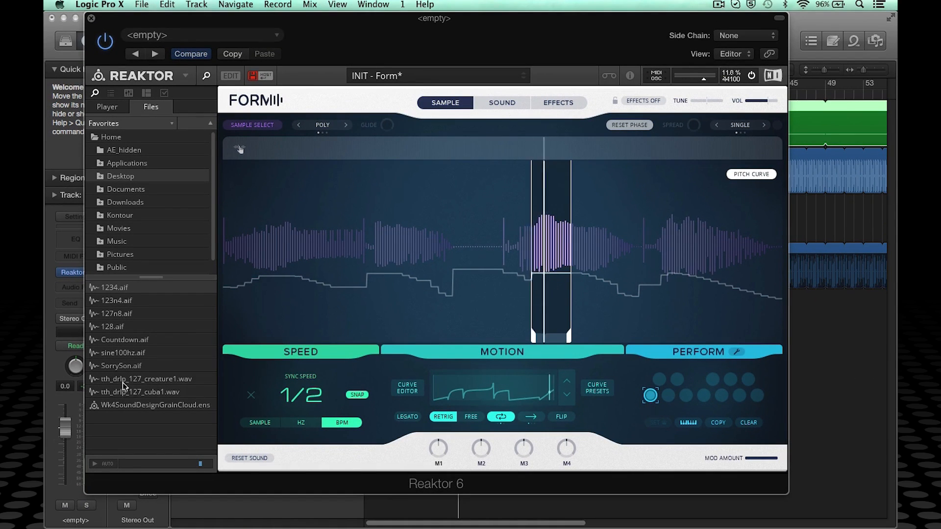
Load tth_drlp_127_creature1.wav in full as the new sample, and narrow the playback section and move it earlier
{"action": "left_click_drag", "start_coordinate": [111, 380], "coordinate": [302, 285]}
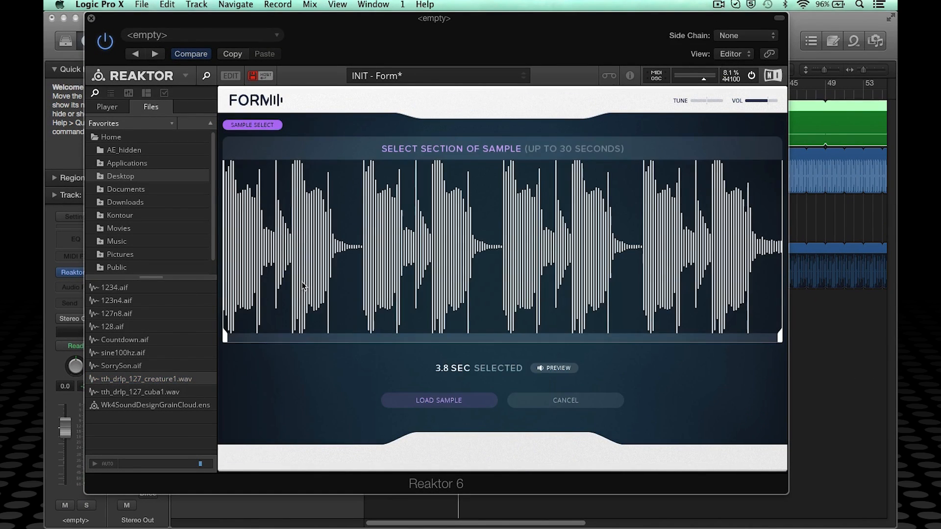
{"action": "left_click", "coordinate": [439, 400]}
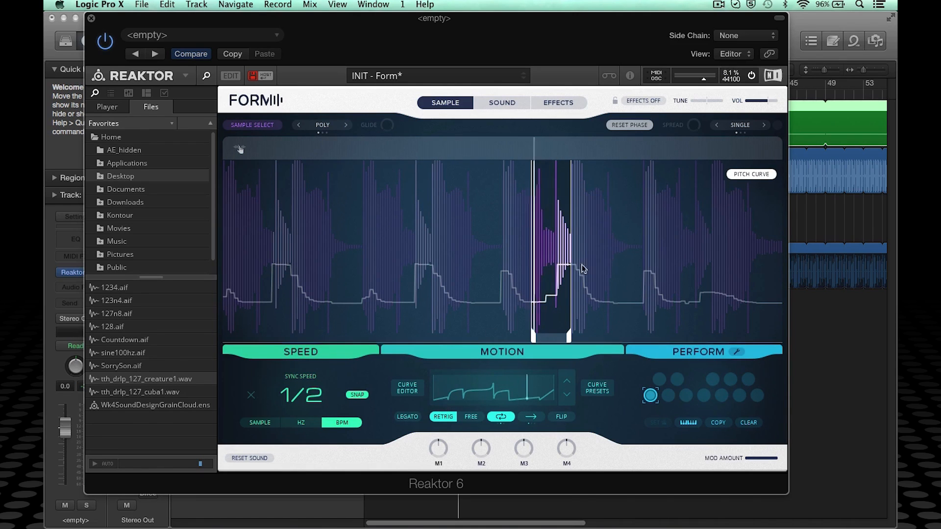
{"action": "left_click_drag", "start_coordinate": [568, 343], "coordinate": [564, 342]}
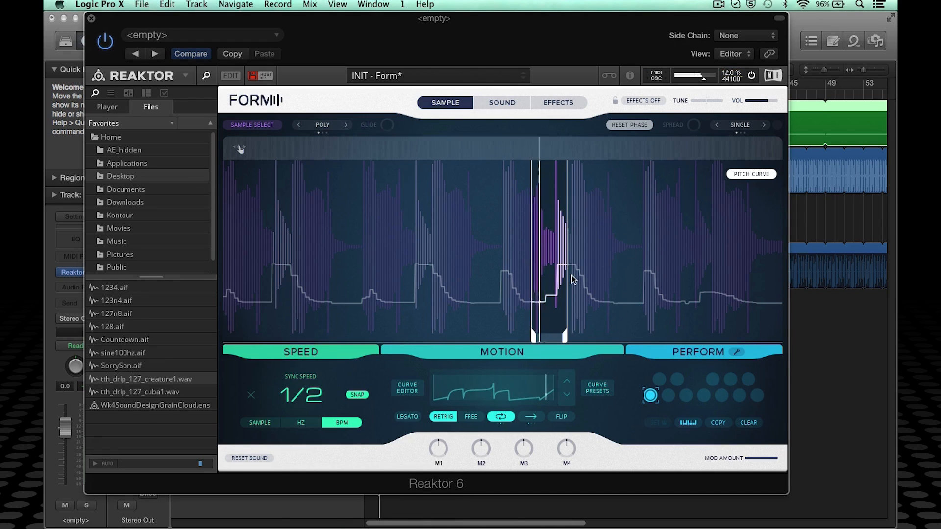
{"action": "left_click_drag", "start_coordinate": [545, 252], "coordinate": [523, 260]}
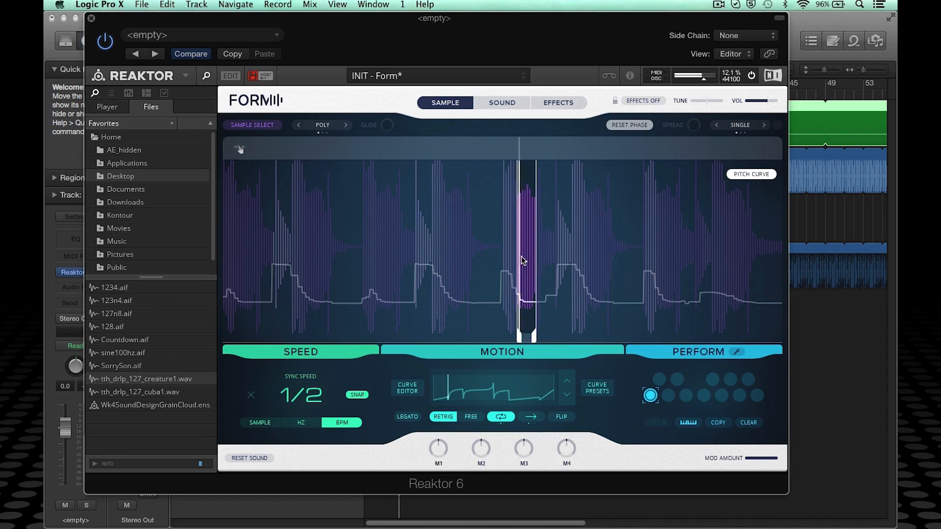